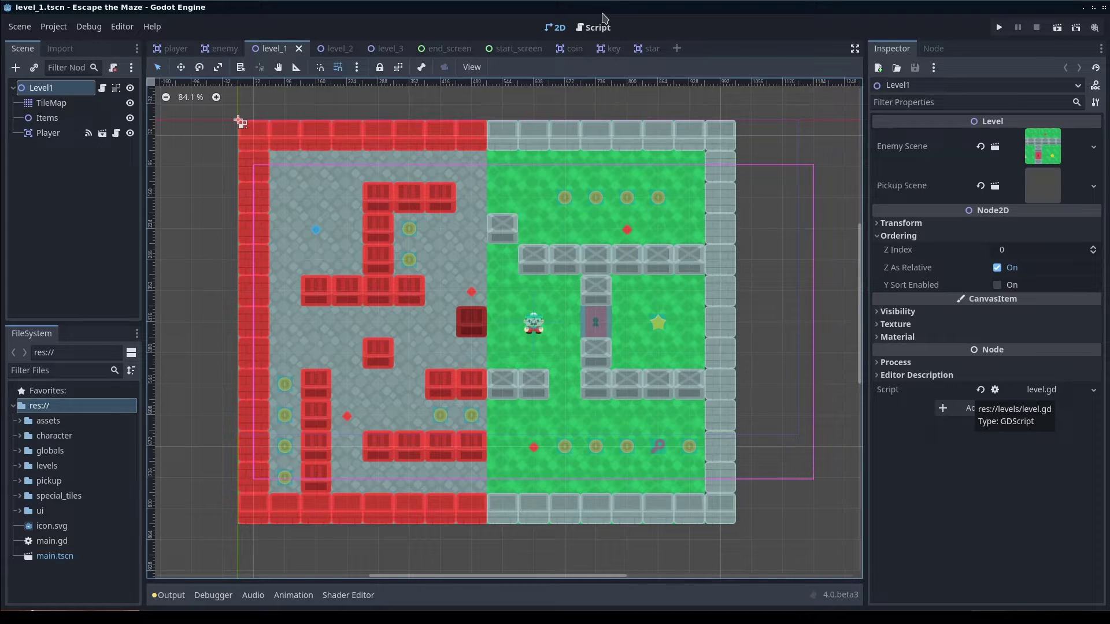
# Select the level_1 TileMap and show the sokoban_tilesheet.png atlas in an enlarged bottom panel
pyautogui.click(611, 160)
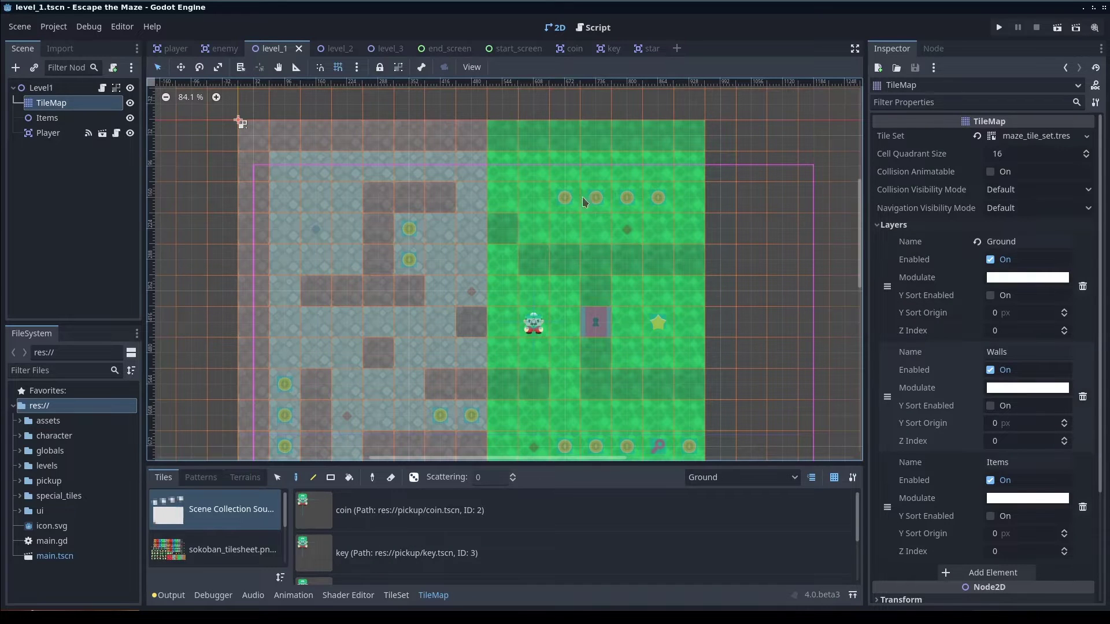
pyautogui.click(227, 548)
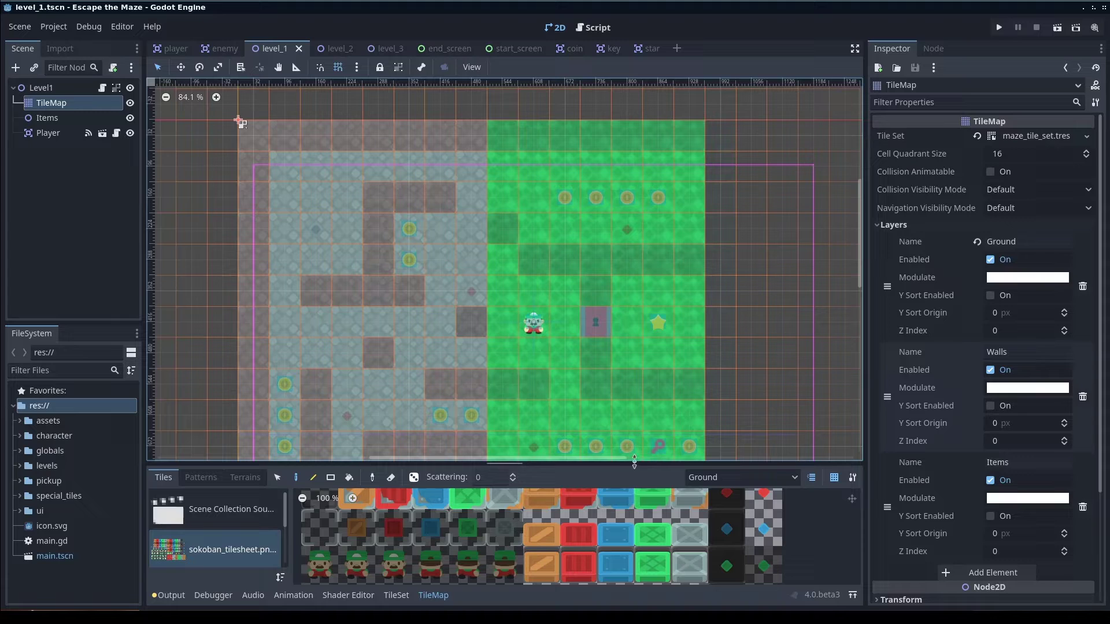
pyautogui.moveTo(607, 463); pyautogui.dragTo(633, 361)
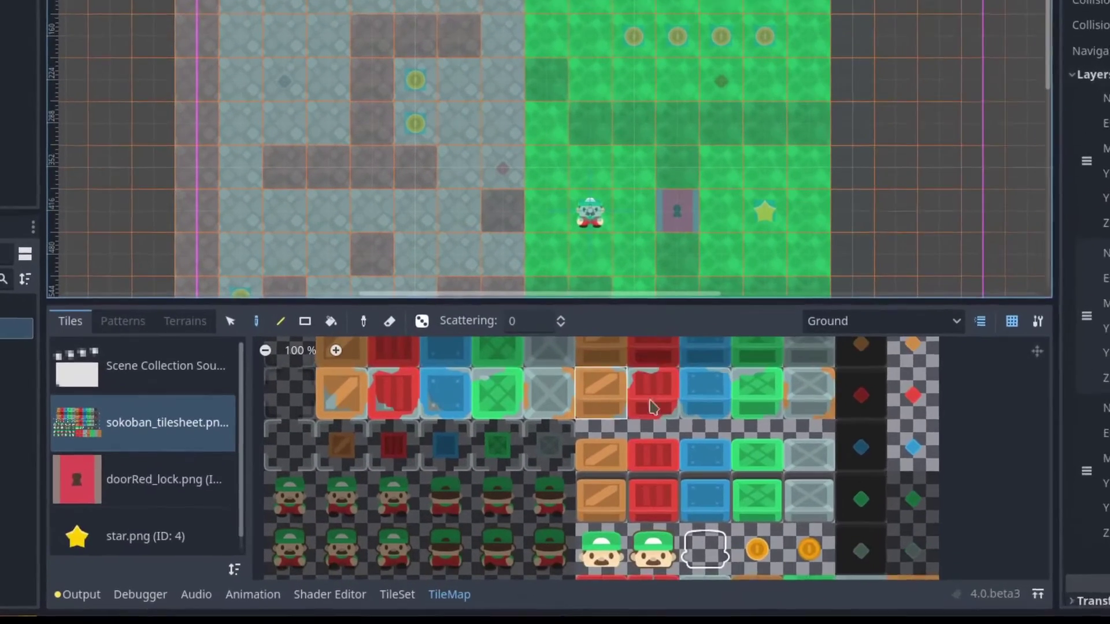
pyautogui.scroll(3, 381, 555)
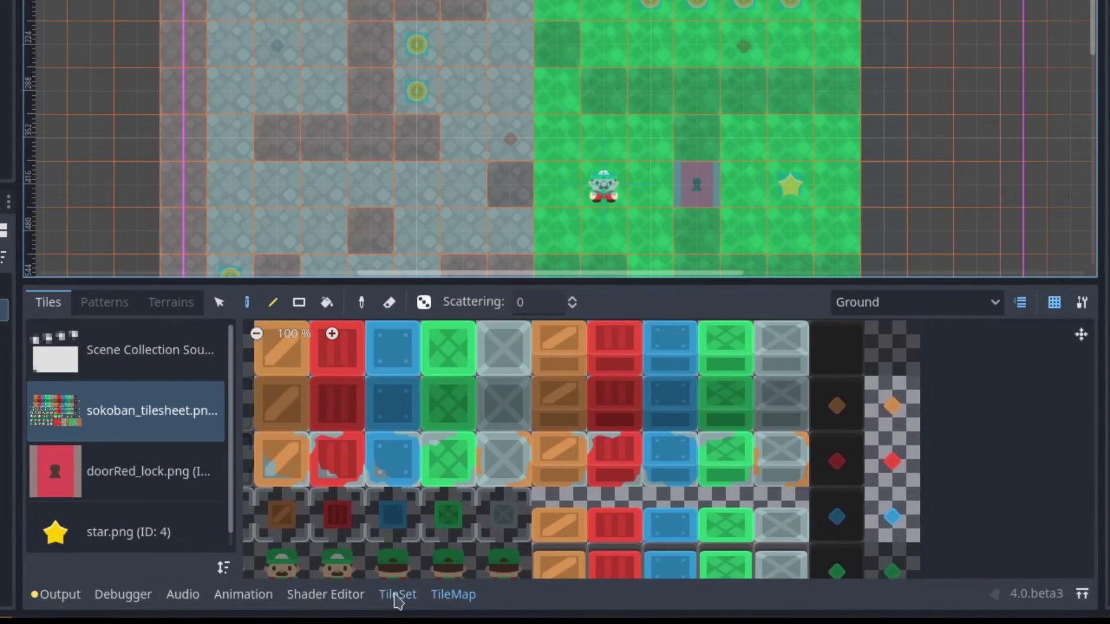
# In the TileSet editor, select the red diamond tile (12, 2) to show its enemy_spawn custom data
pyautogui.click(397, 592)
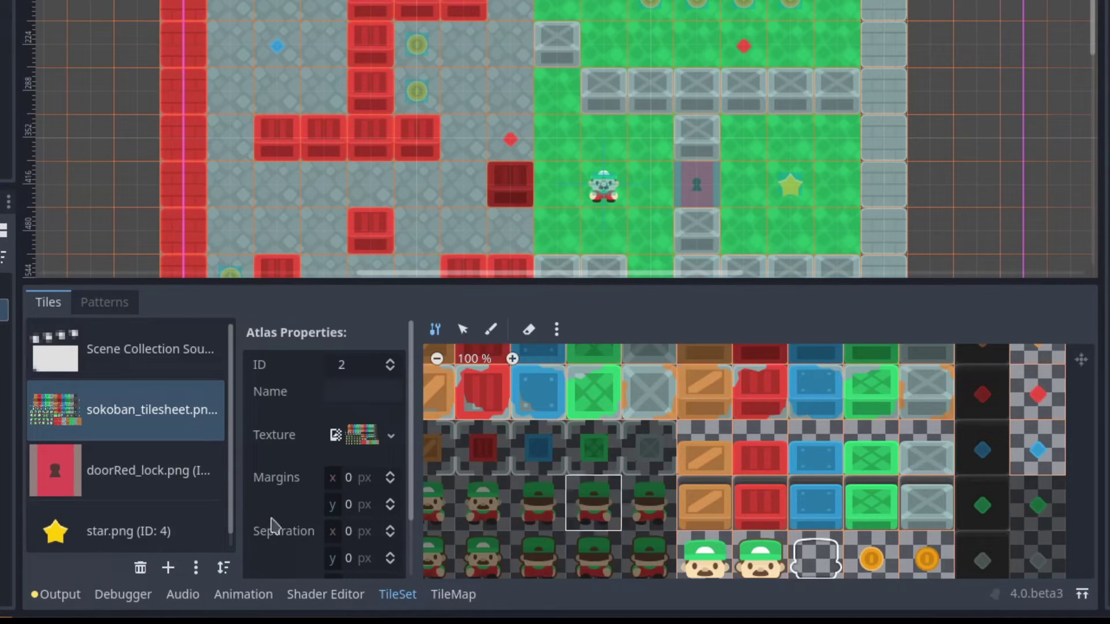
pyautogui.click(463, 329)
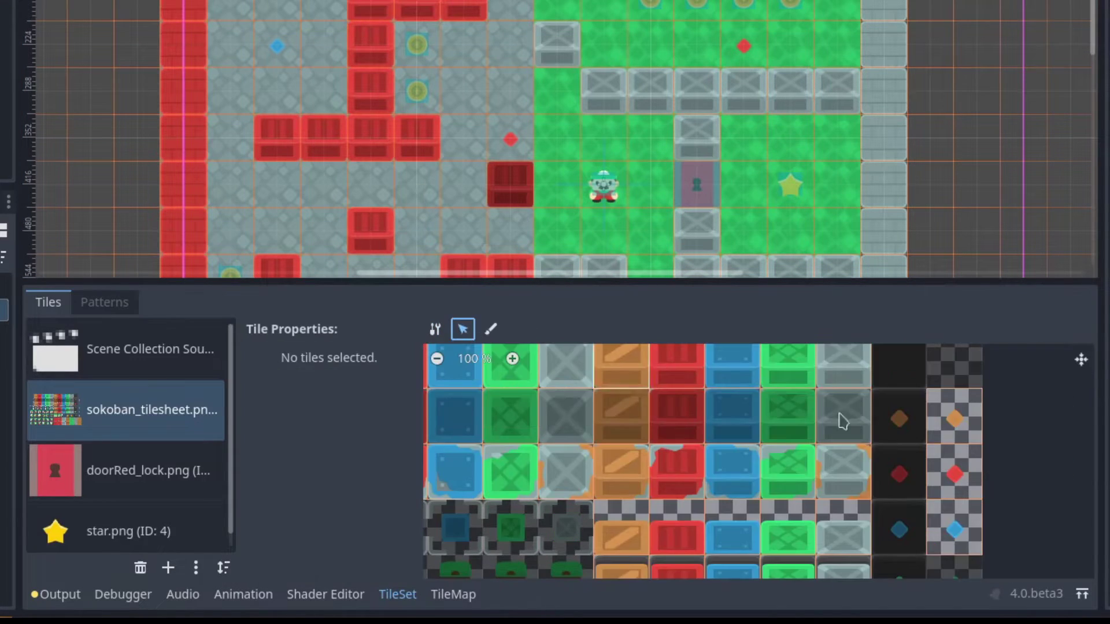
pyautogui.click(957, 471)
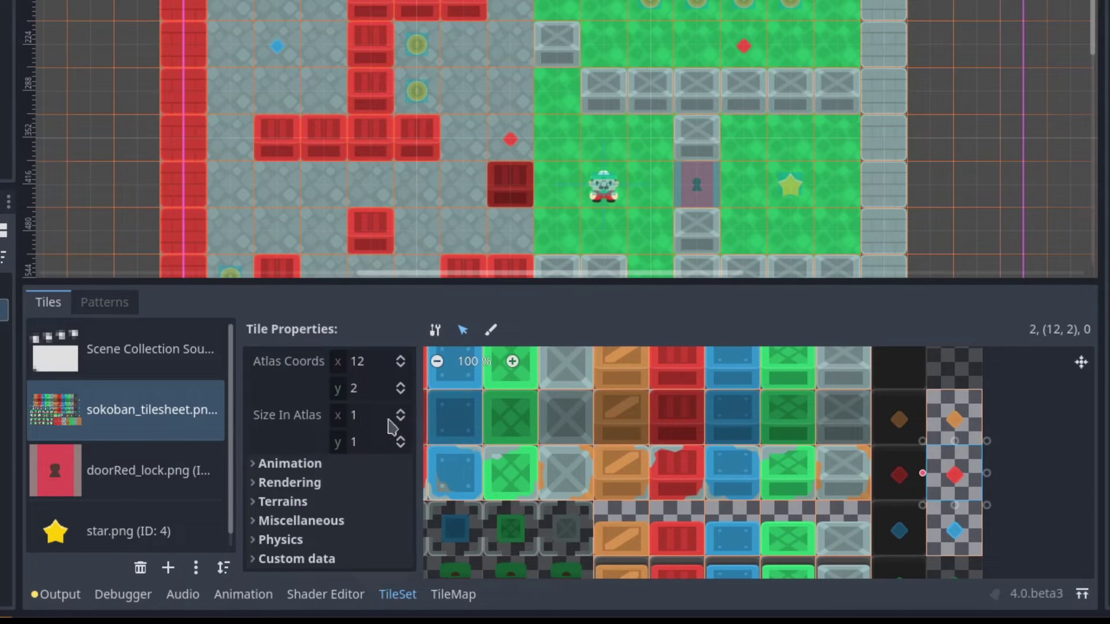
pyautogui.click(315, 559)
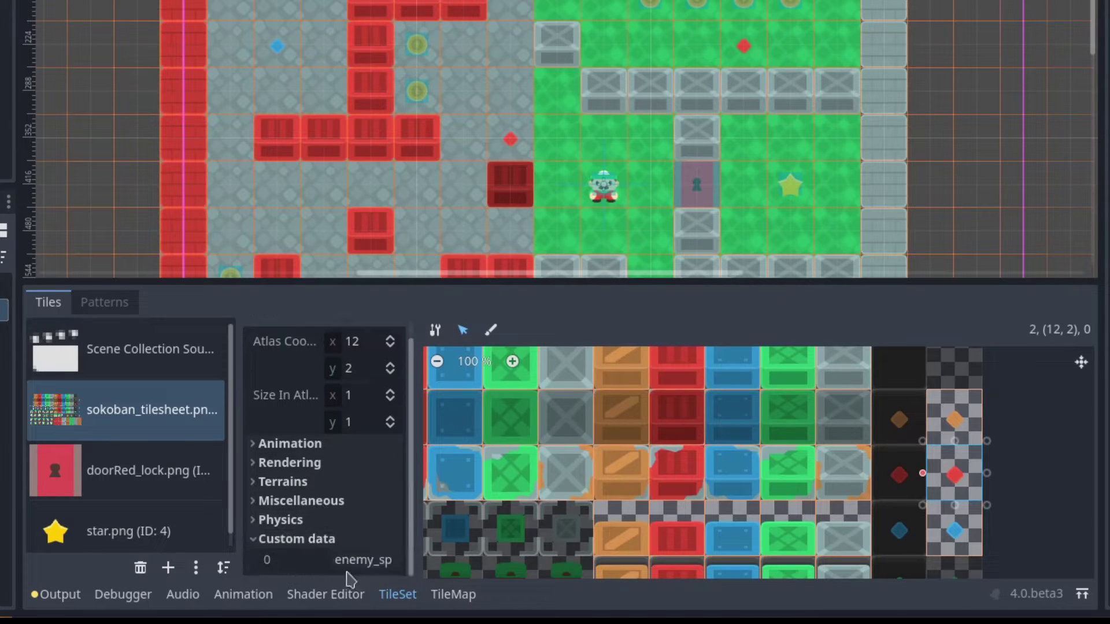
pyautogui.click(368, 563)
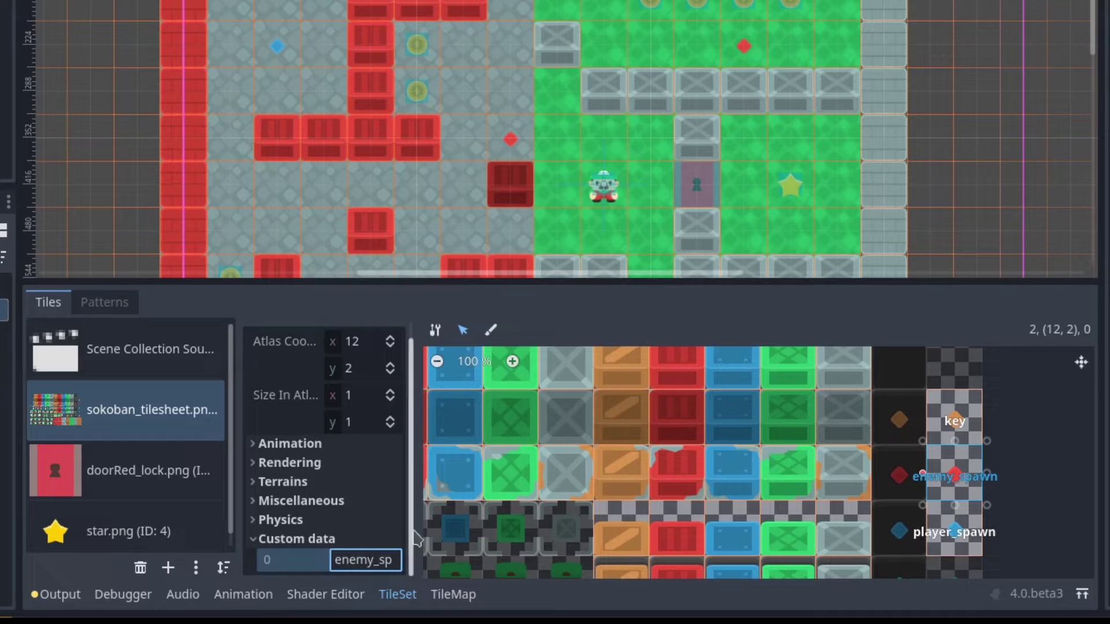
pyautogui.moveTo(412, 522); pyautogui.dragTo(492, 523)
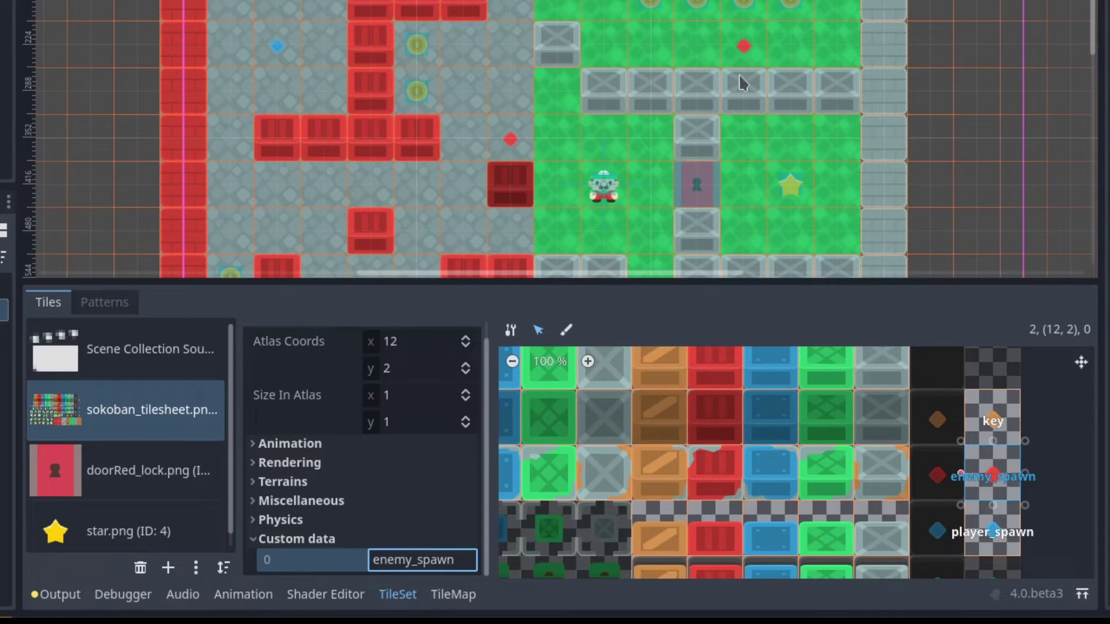
# View the Scene Collection Source's coin, key, star and door scenes, and remove a spare Scenes Collection
pyautogui.click(165, 350)
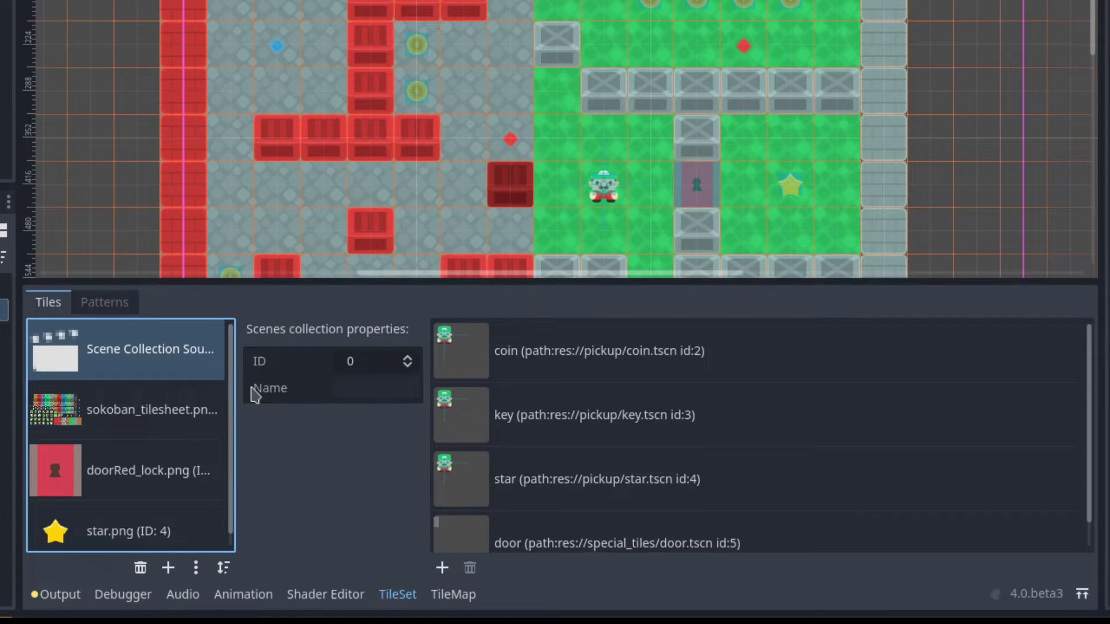
pyautogui.moveTo(238, 394); pyautogui.dragTo(323, 394)
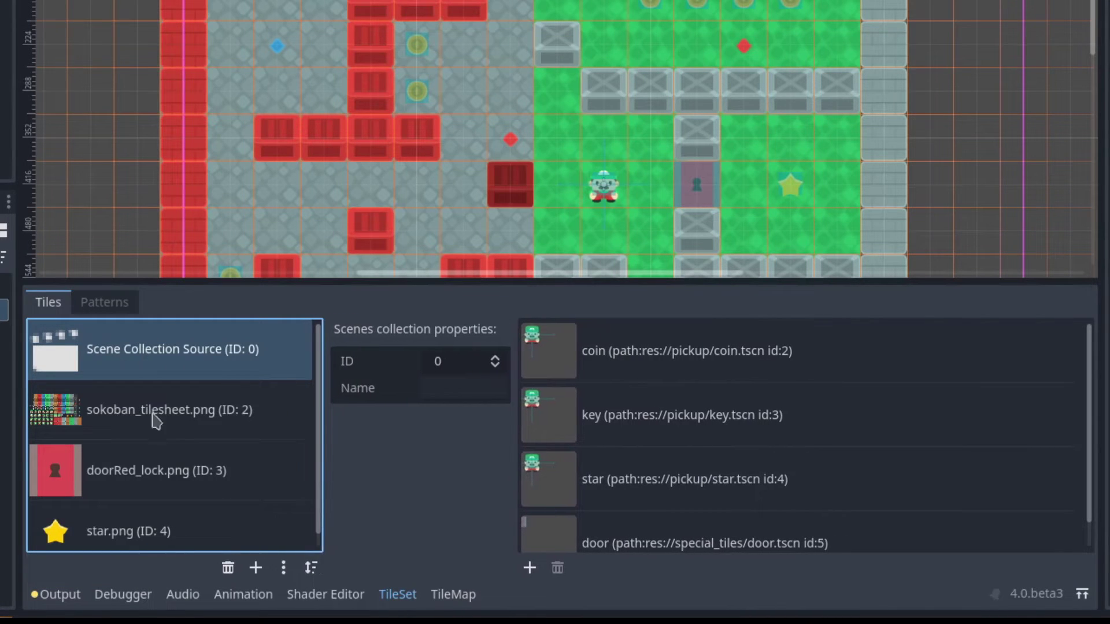
pyautogui.click(262, 571)
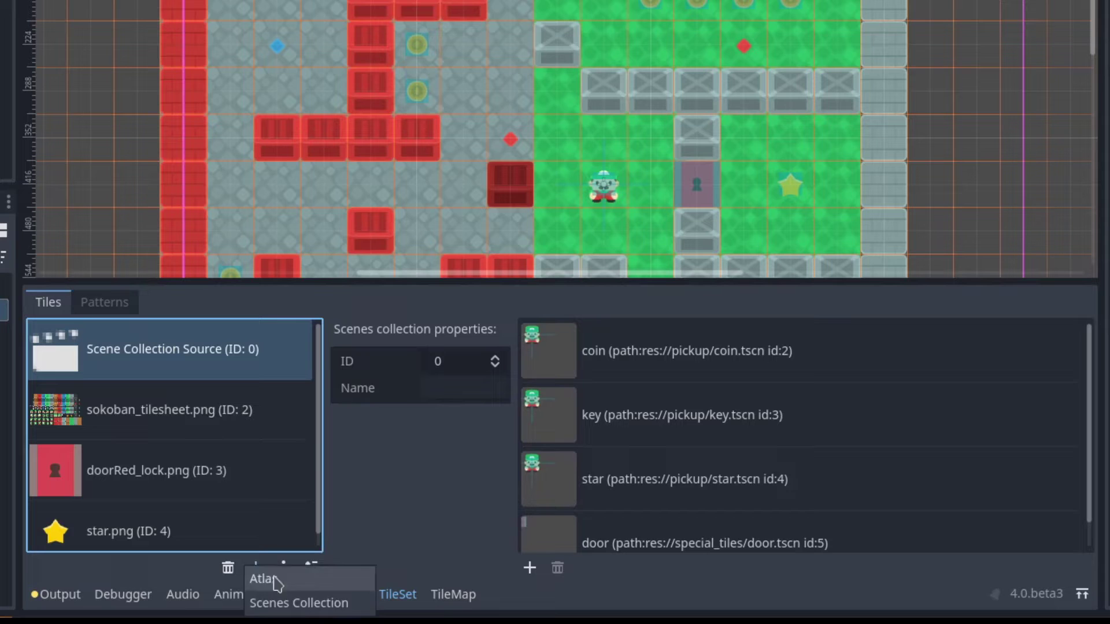
pyautogui.click(296, 603)
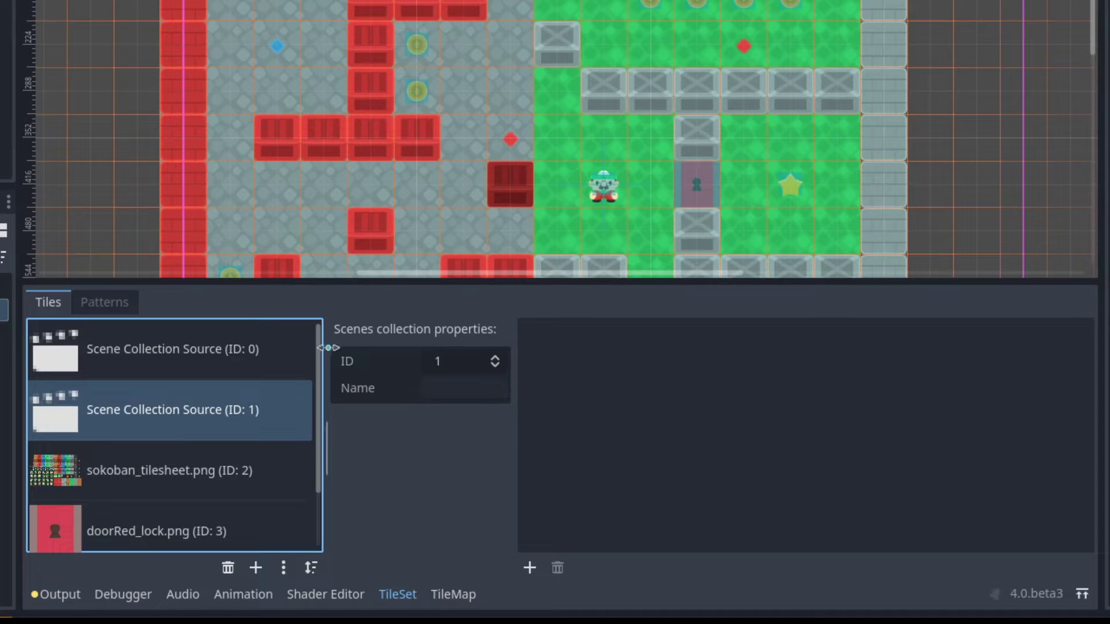
pyautogui.click(227, 568)
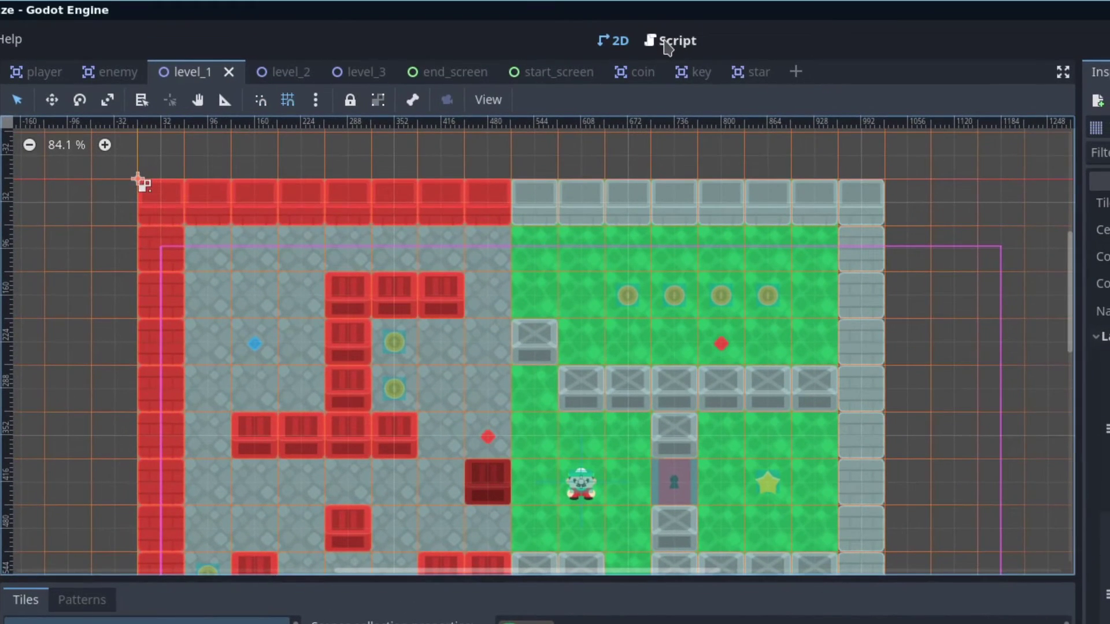
# Open level.gd and read spawn_item's loop over Items cells, including the enemy_spawn case
pyautogui.click(670, 42)
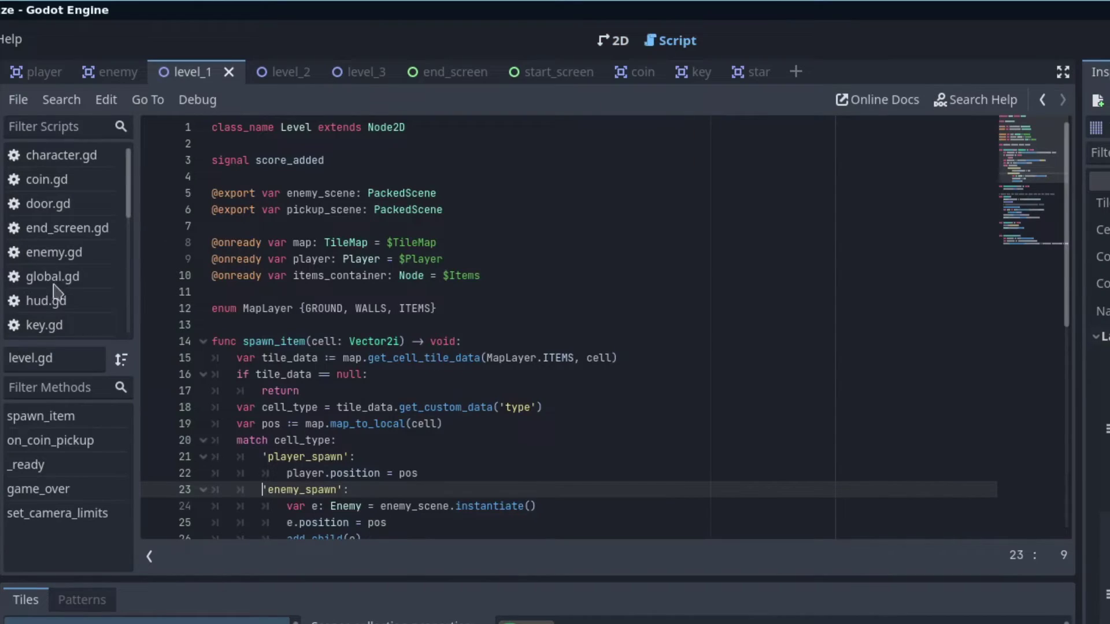
pyautogui.scroll(-3, 63, 292)
pyautogui.scroll(-3, 454, 452)
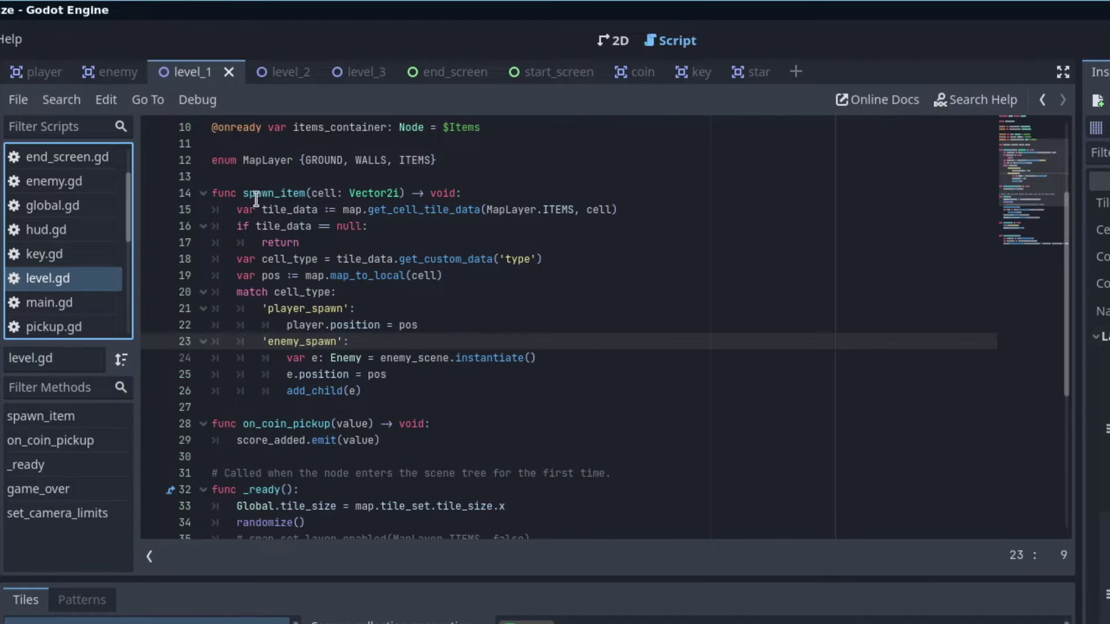
pyautogui.scroll(-3, 318, 403)
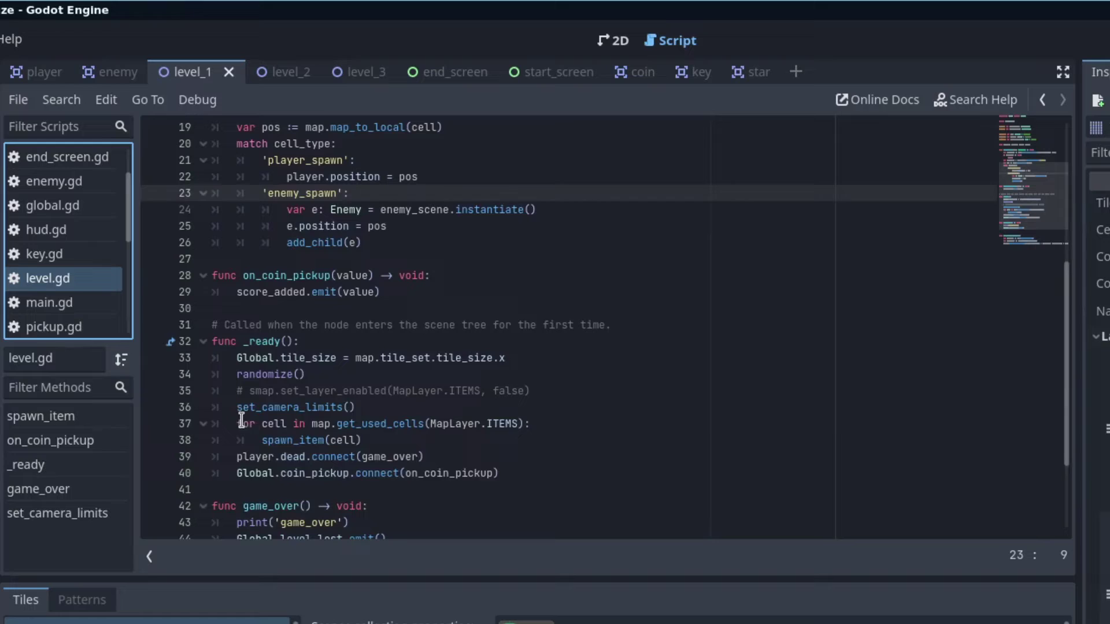
pyautogui.click(241, 424)
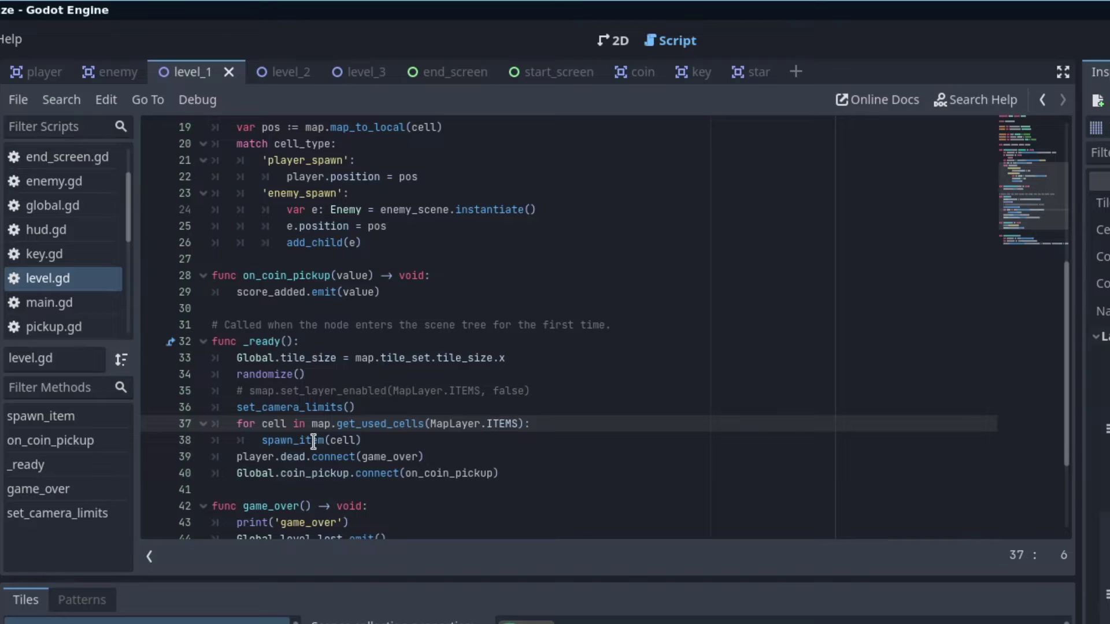
pyautogui.scroll(3, 313, 441)
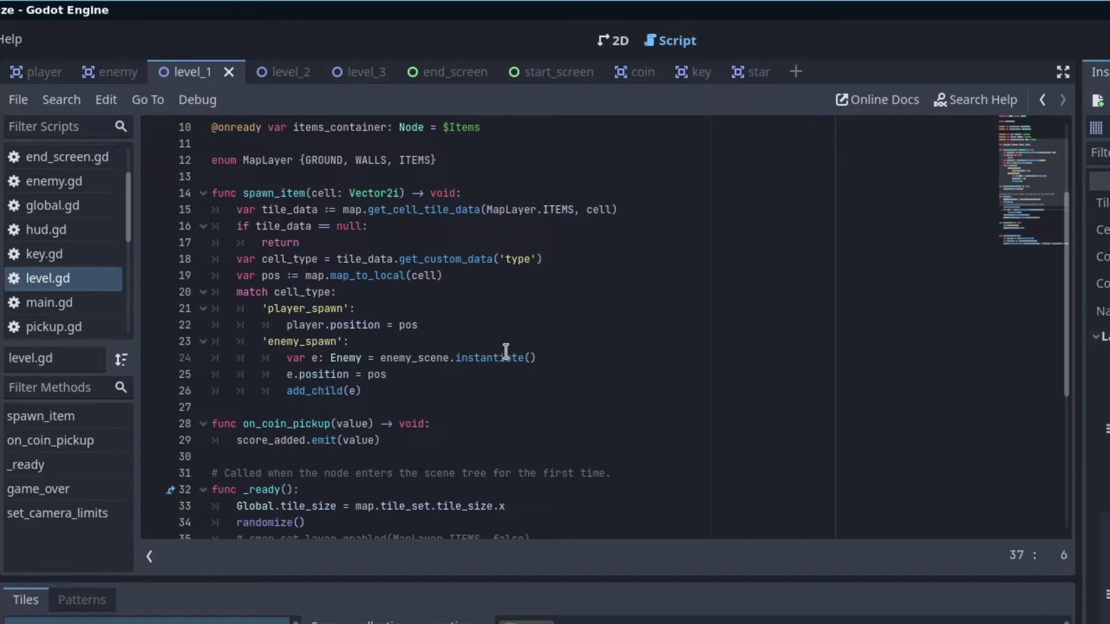
pyautogui.moveTo(267, 342); pyautogui.dragTo(312, 341)
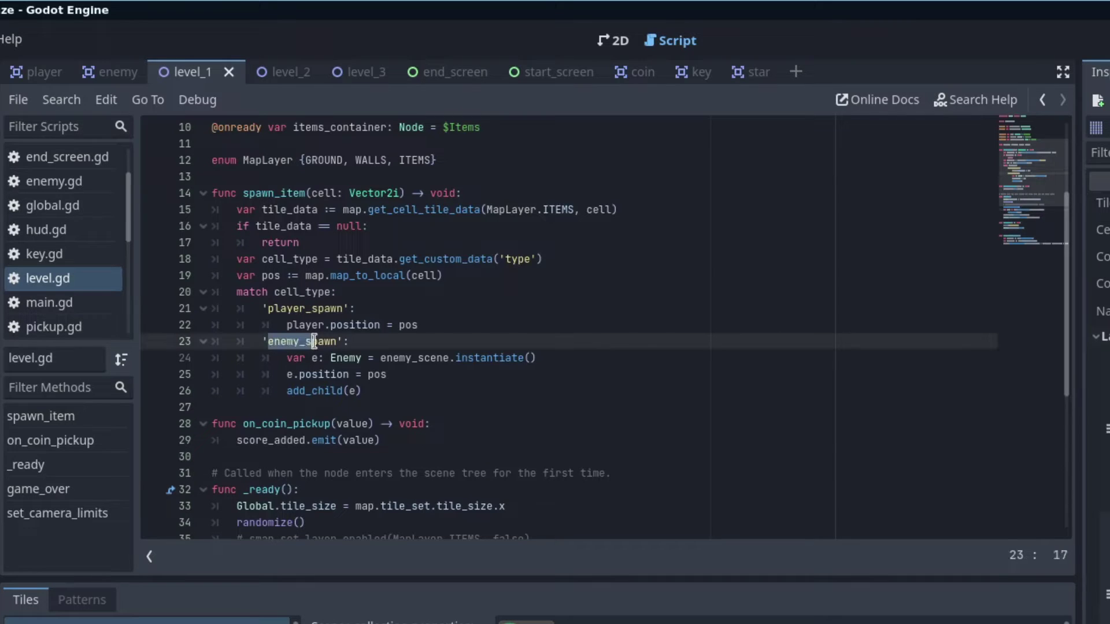
pyautogui.click(390, 358)
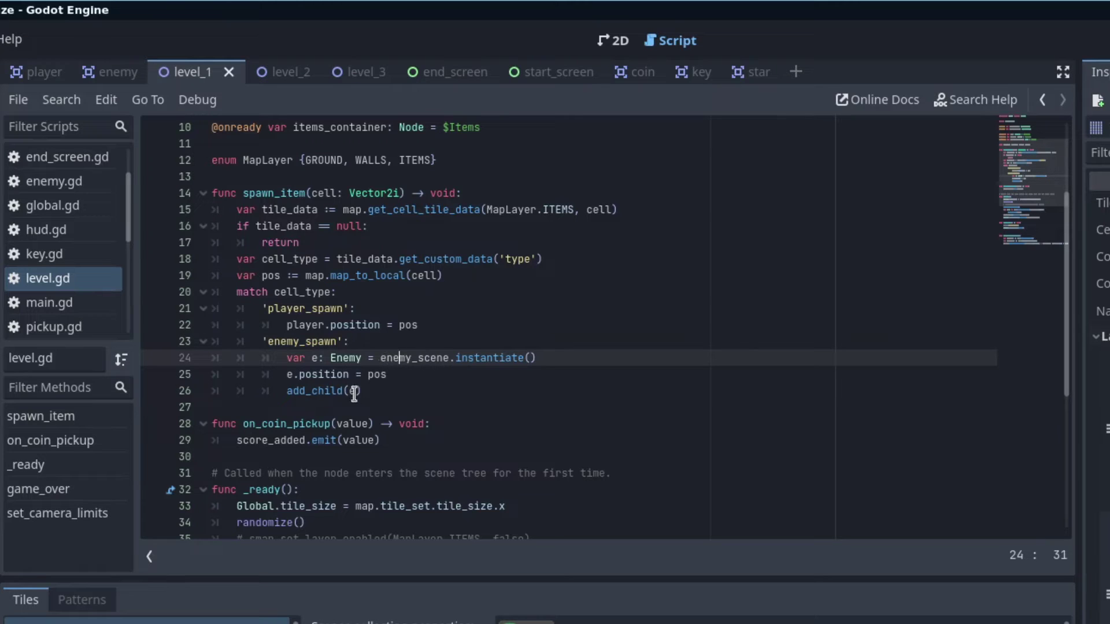
pyautogui.click(318, 391)
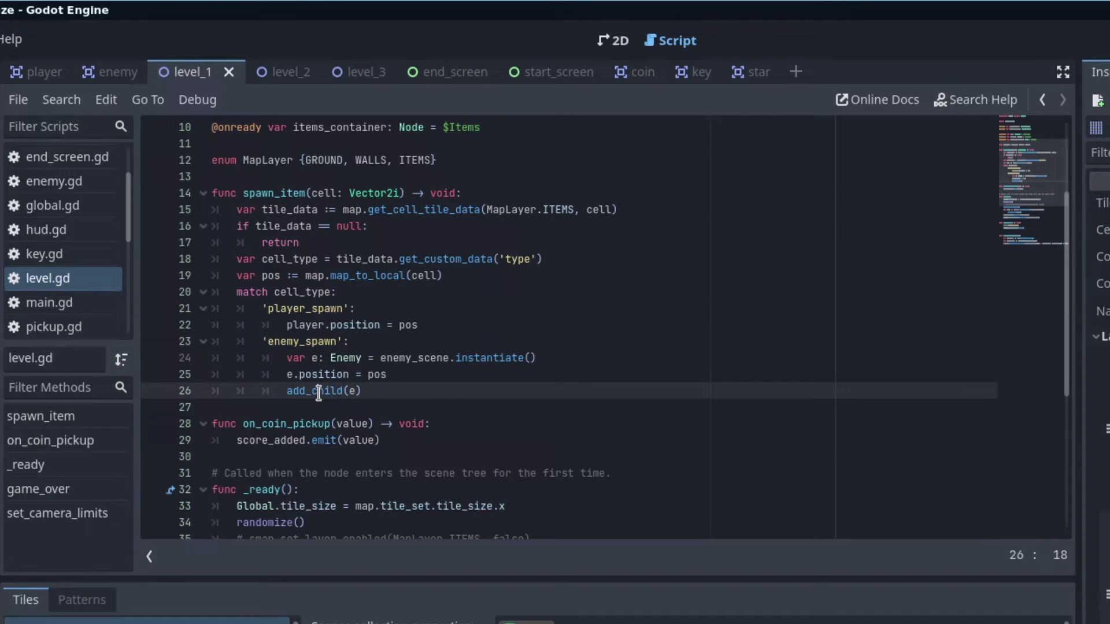
pyautogui.scroll(1, 319, 397)
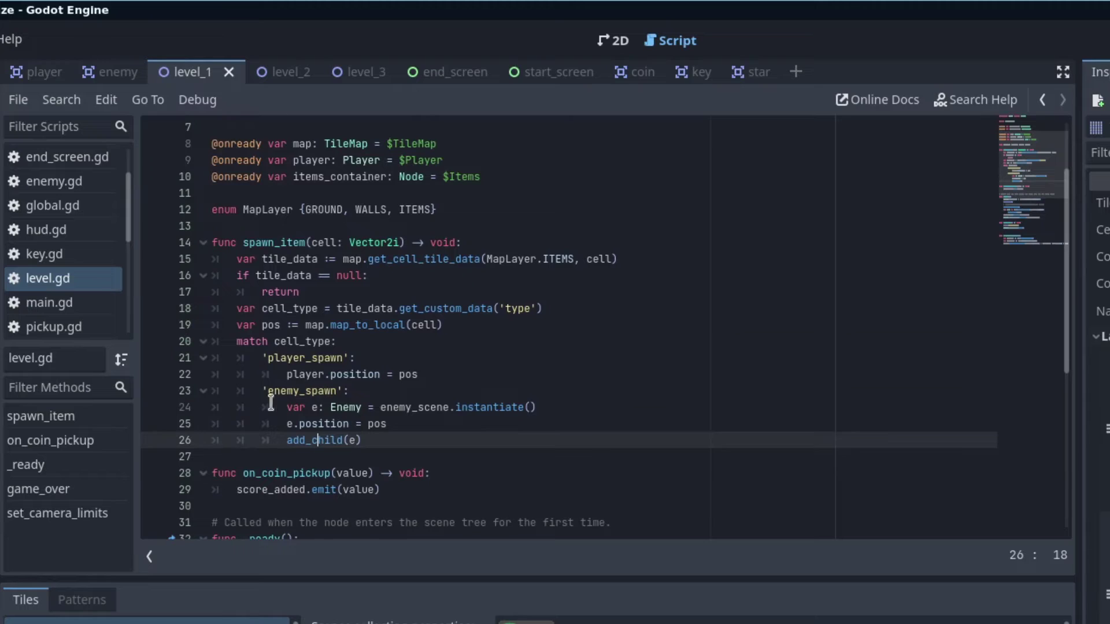
# Comment out lines 23–26 of the enemy_spawn branch with Toggle Comment, then return to 2D
pyautogui.moveTo(396, 445); pyautogui.dragTo(199, 395)
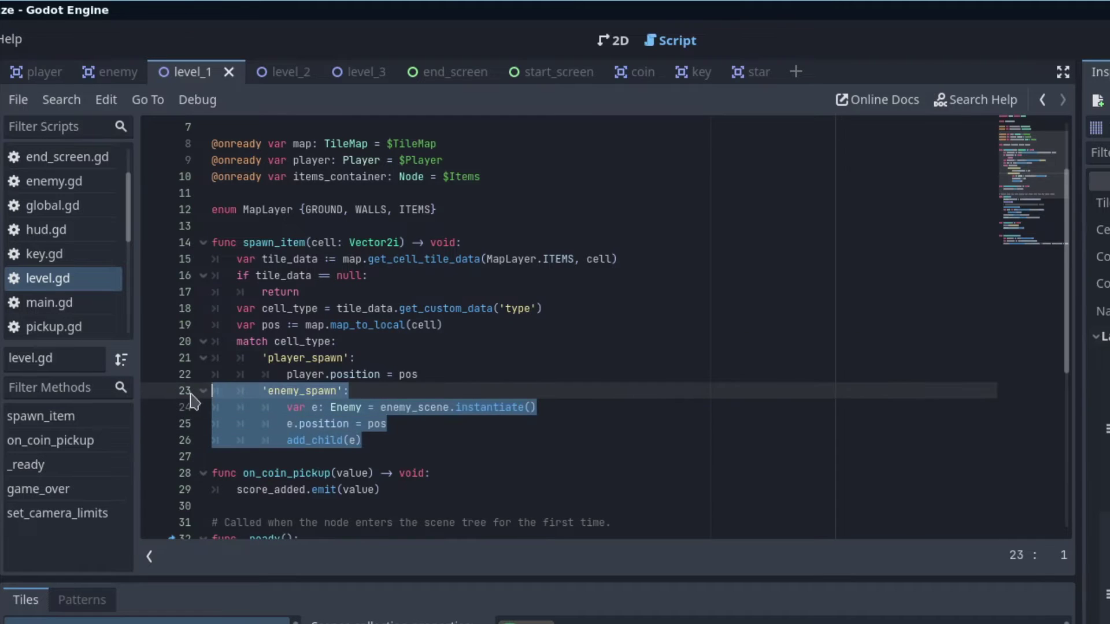
pyautogui.rightClick(301, 392)
pyautogui.click(347, 621)
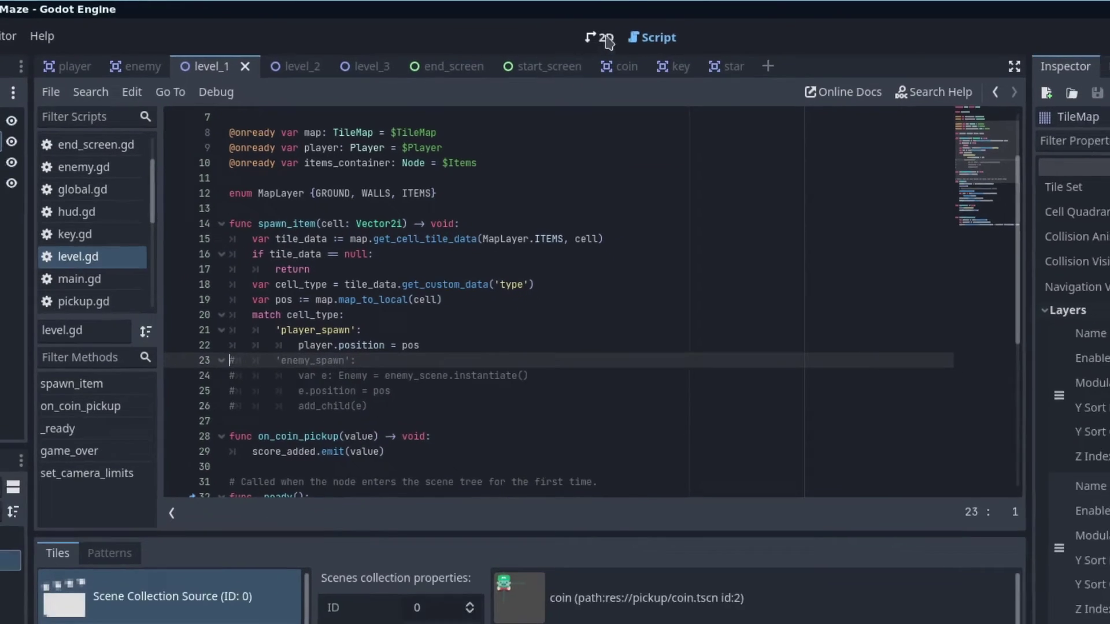
pyautogui.click(613, 41)
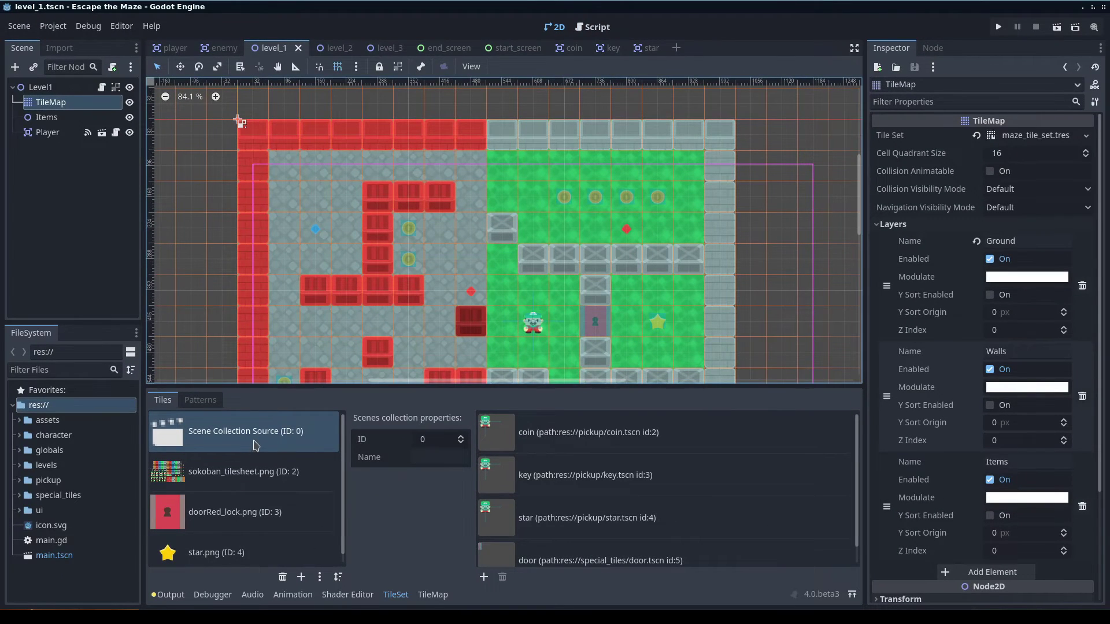
# Drag character/enemy/enemy.tscn into the Scene Collection Source, creating enemy tile ID 1
pyautogui.click(263, 437)
pyautogui.scroll(-1, 616, 471)
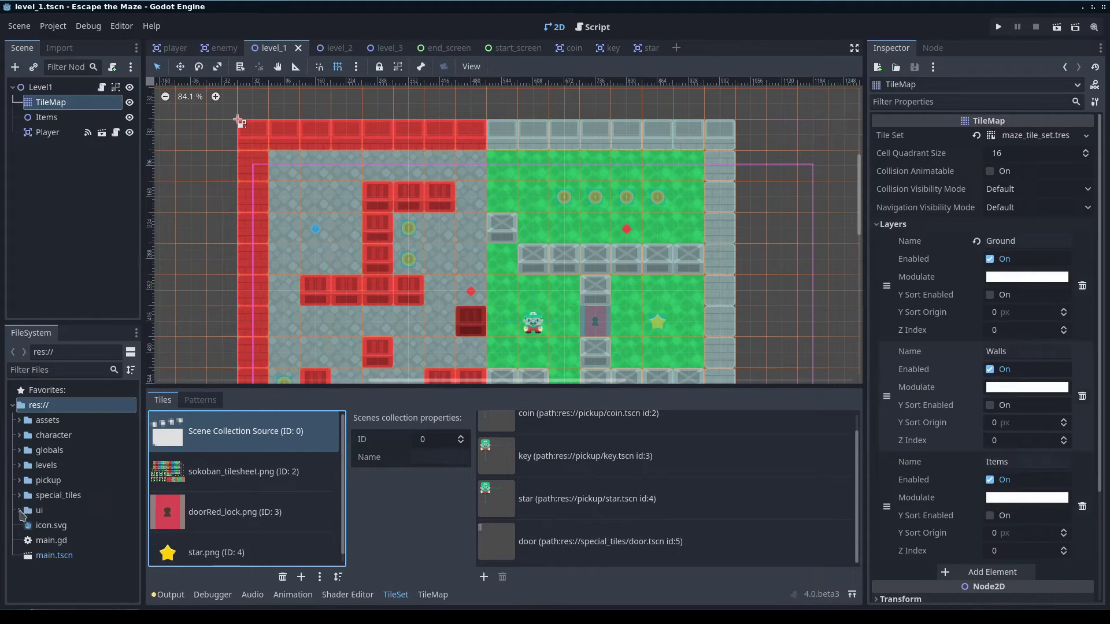
pyautogui.click(24, 441)
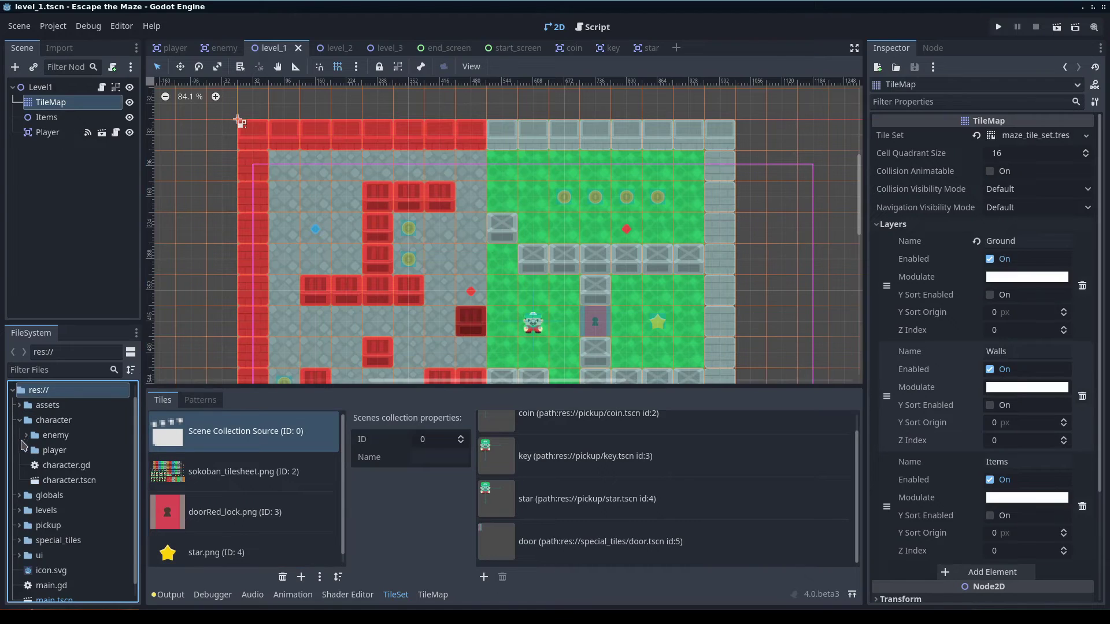
pyautogui.click(27, 435)
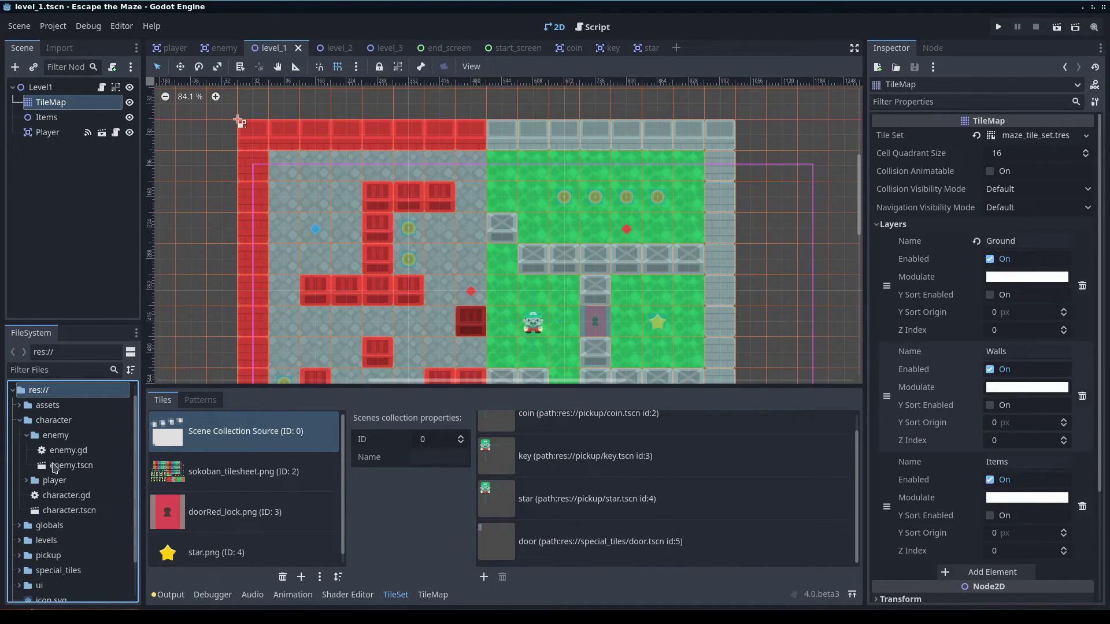
pyautogui.click(57, 466)
pyautogui.moveTo(63, 473); pyautogui.dragTo(706, 493)
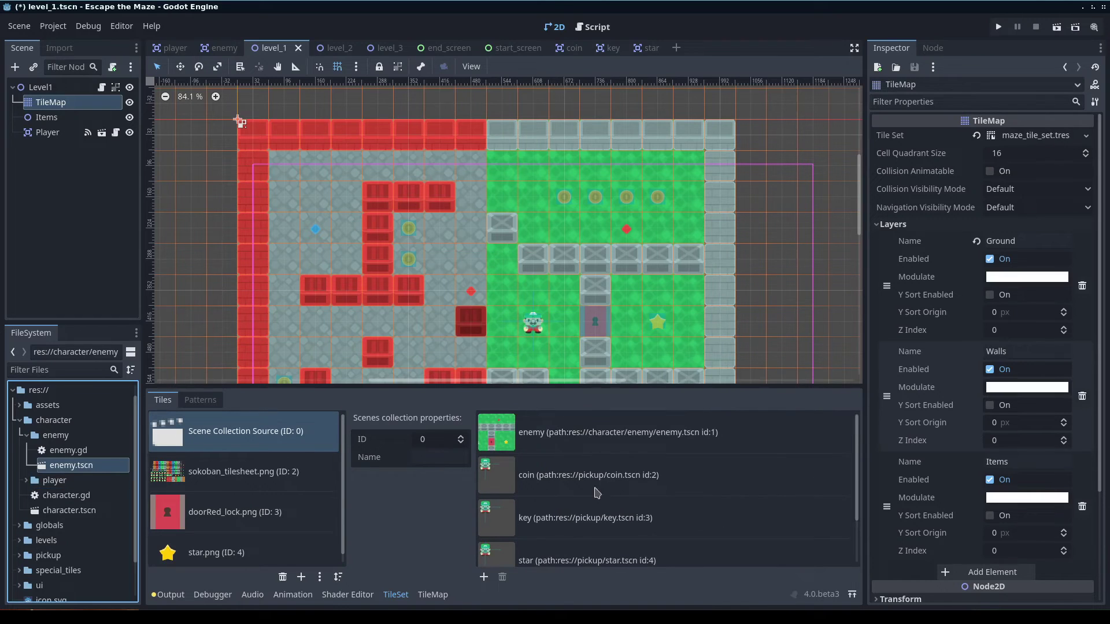
pyautogui.click(508, 444)
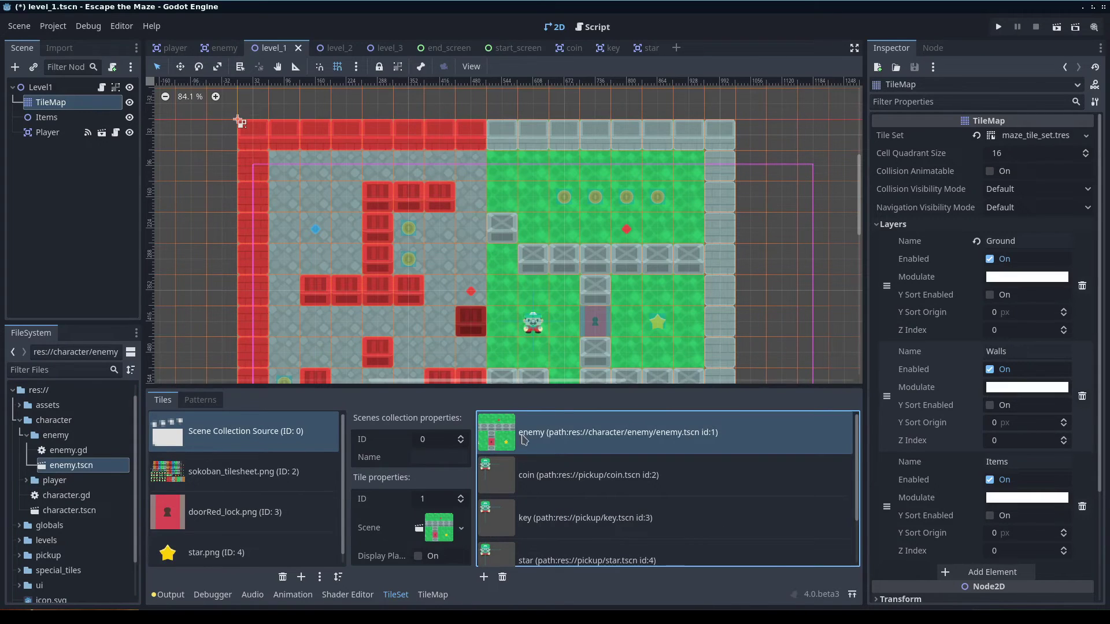
# In the TileMap panel, pick the enemy scene tile and set the paint layer to Items
pyautogui.click(433, 594)
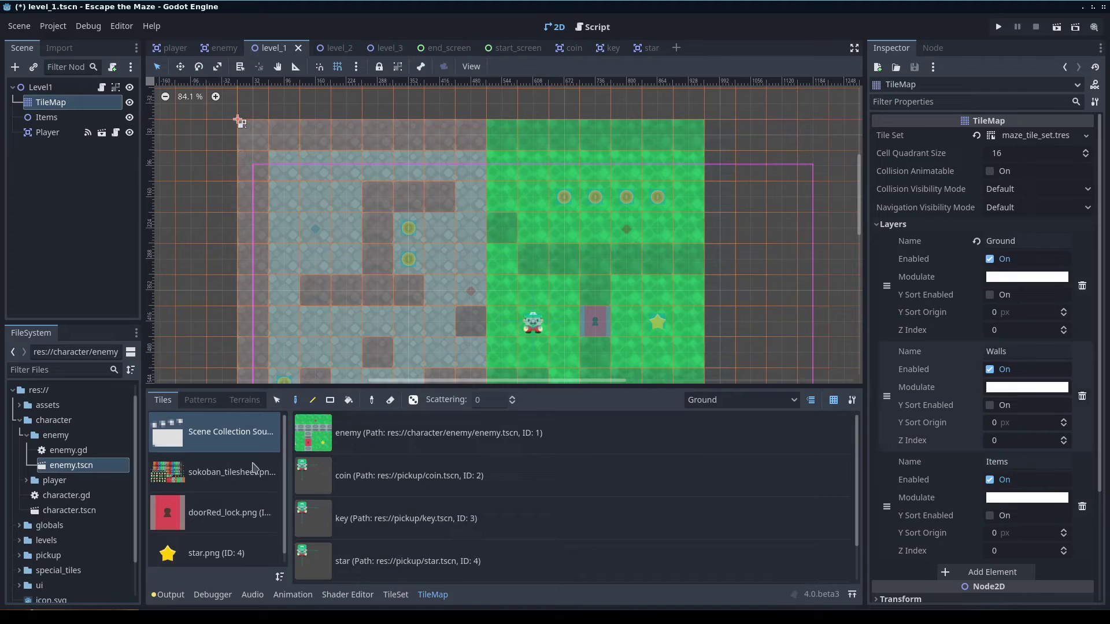
pyautogui.click(328, 437)
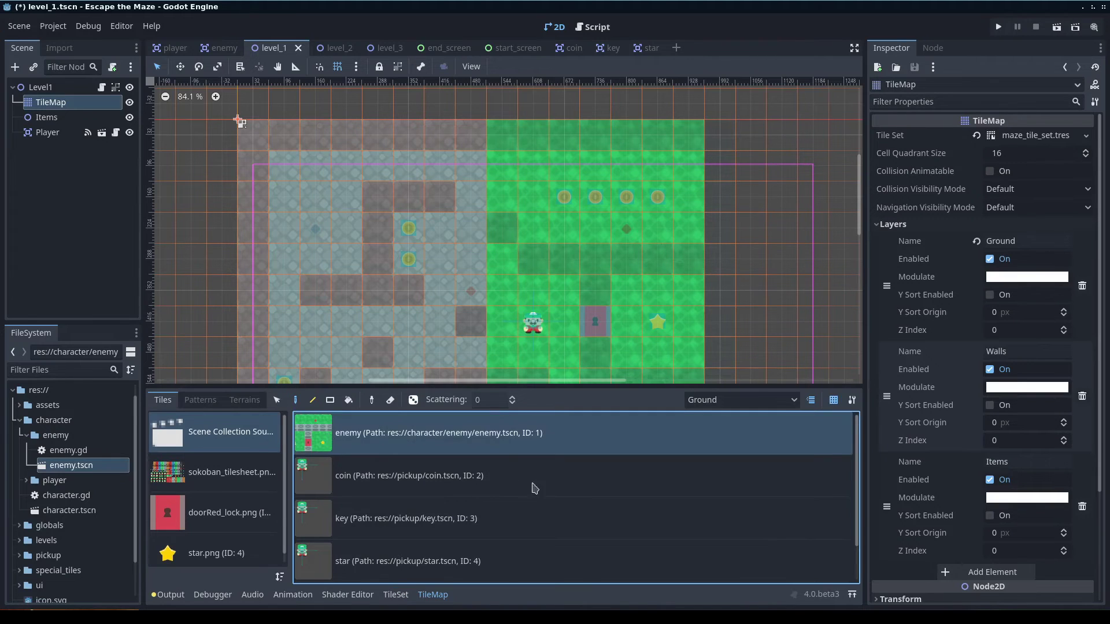
pyautogui.click(764, 400)
pyautogui.click(746, 451)
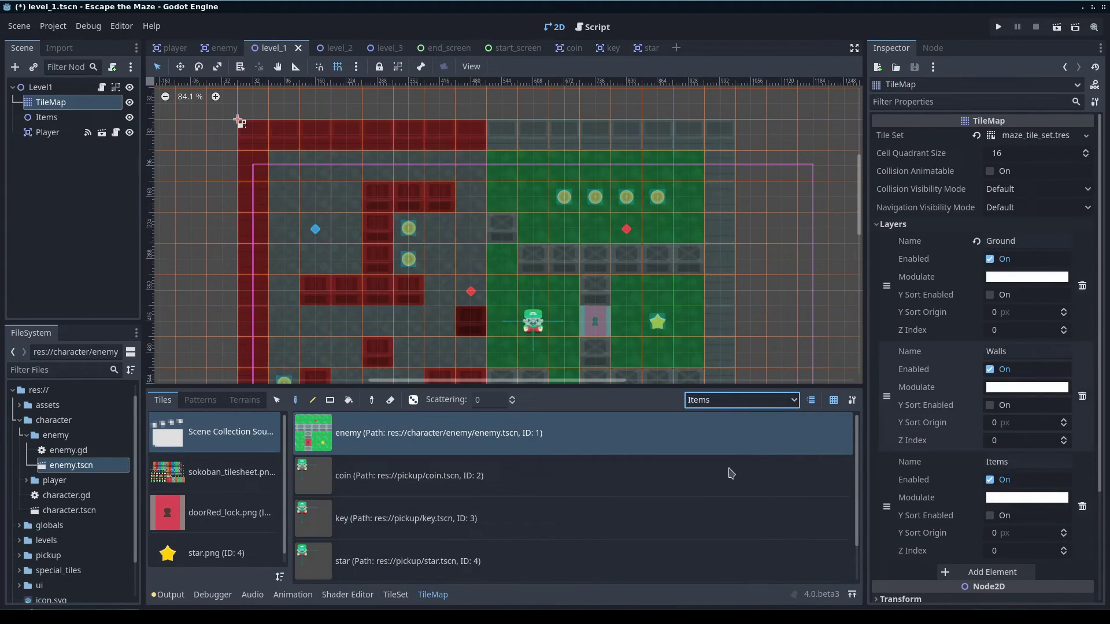
pyautogui.click(752, 403)
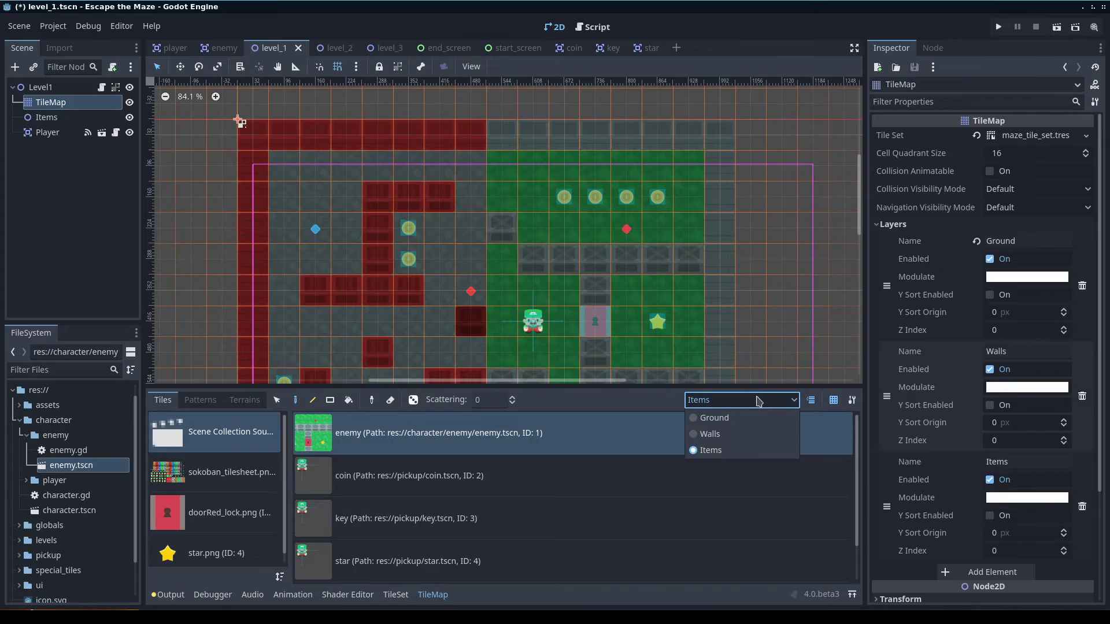
pyautogui.click(759, 401)
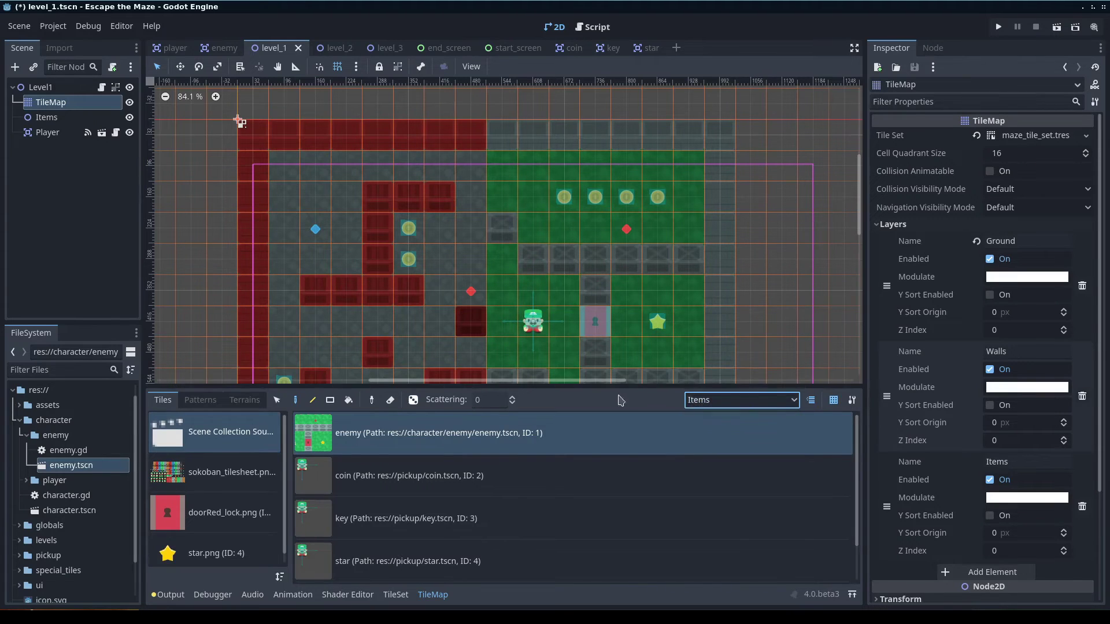
# Paint enemy tiles over four red diamond spawn markers and save the level with Ctrl+S
pyautogui.click(627, 229)
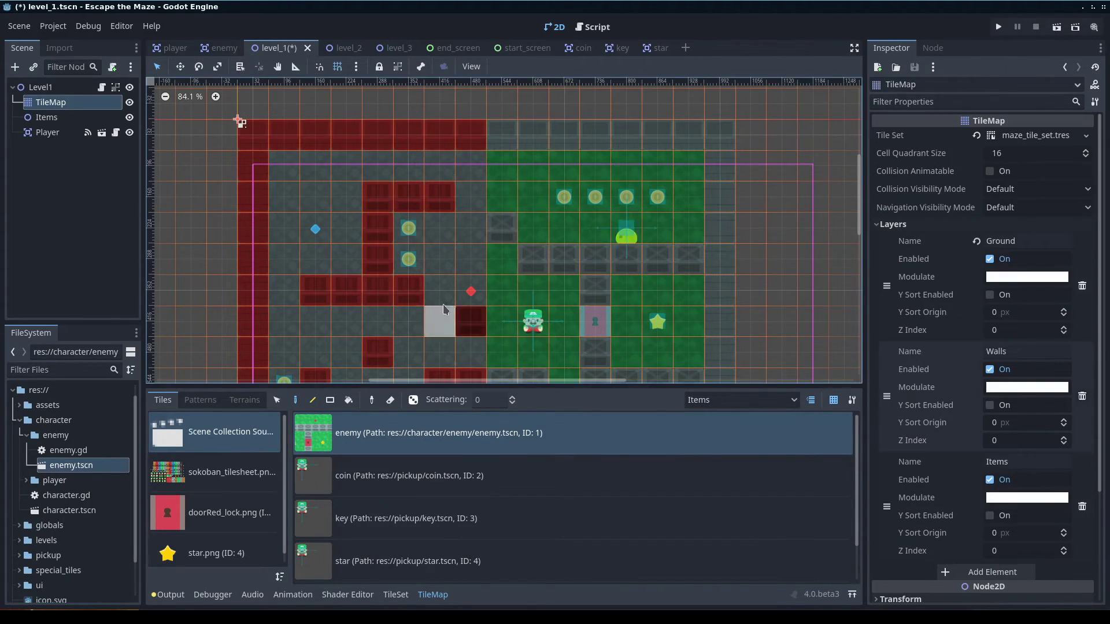
pyautogui.click(471, 291)
pyautogui.moveTo(562, 336)
pyautogui.mouseDown(button='middle')
pyautogui.moveTo(617, 156)
pyautogui.moveTo(613, 165)
pyautogui.mouseUp(button='middle')
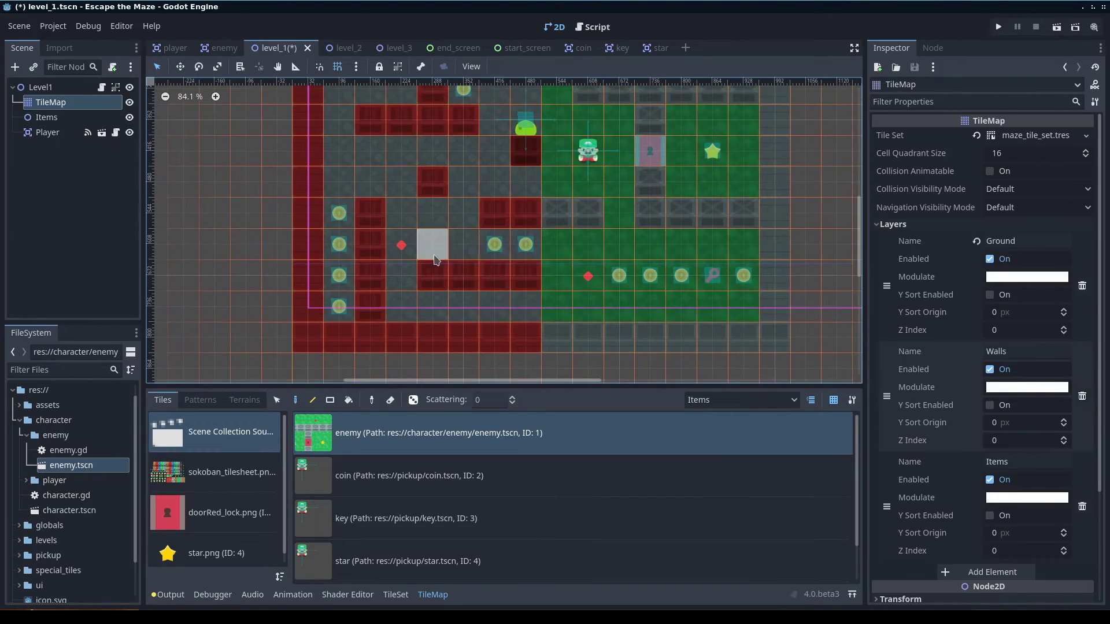
pyautogui.click(402, 244)
pyautogui.click(588, 276)
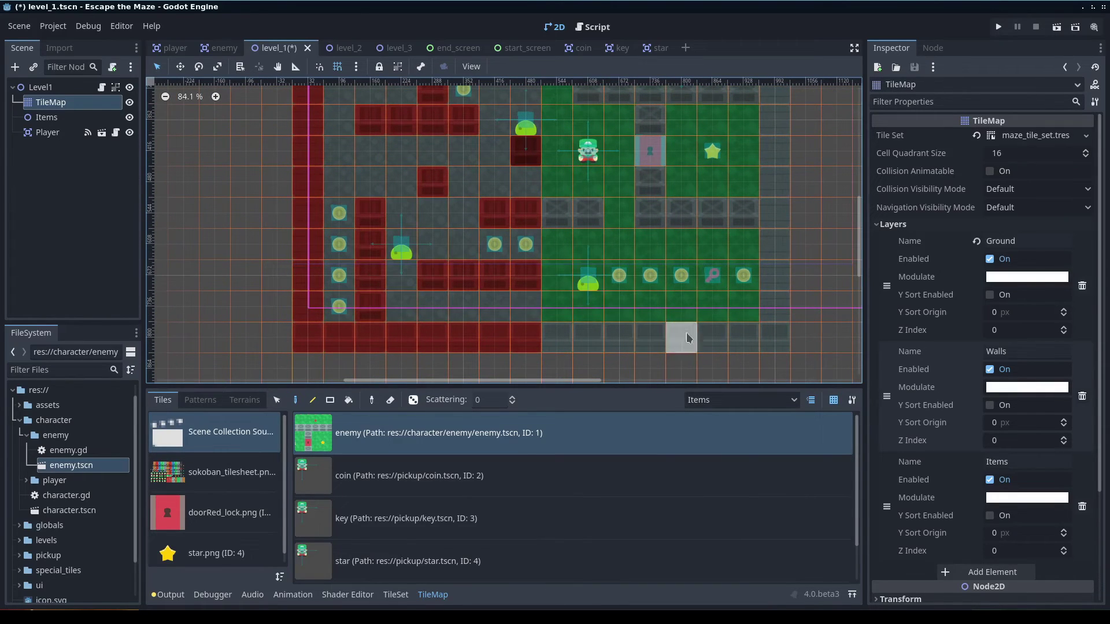
pyautogui.moveTo(701, 199)
pyautogui.mouseDown(button='middle')
pyautogui.moveTo(671, 305)
pyautogui.moveTo(673, 272)
pyautogui.mouseUp(button='middle')
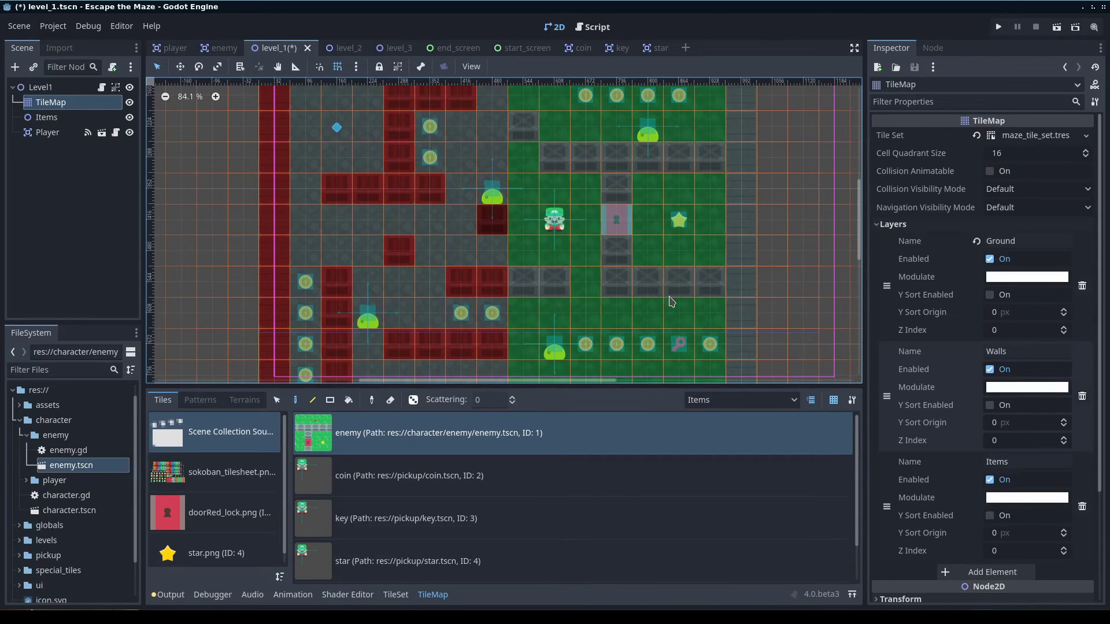
pyautogui.hotkey('ctrl', 's')
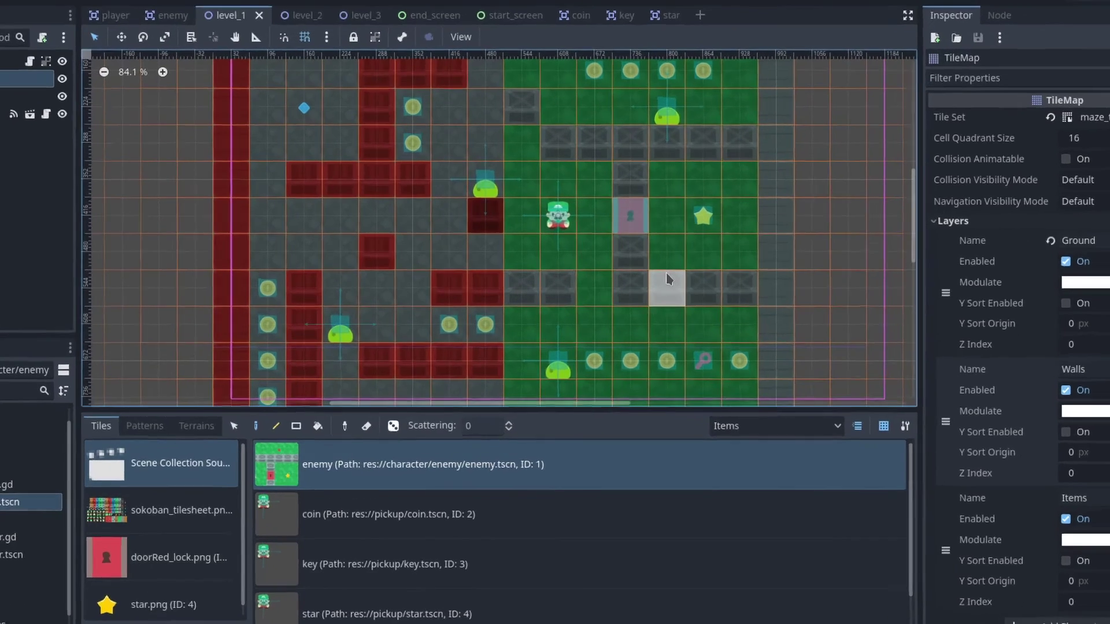
# Run the game with F5, steer the player past the slime enemies, then close it with Alt+F4
pyautogui.press('F5')
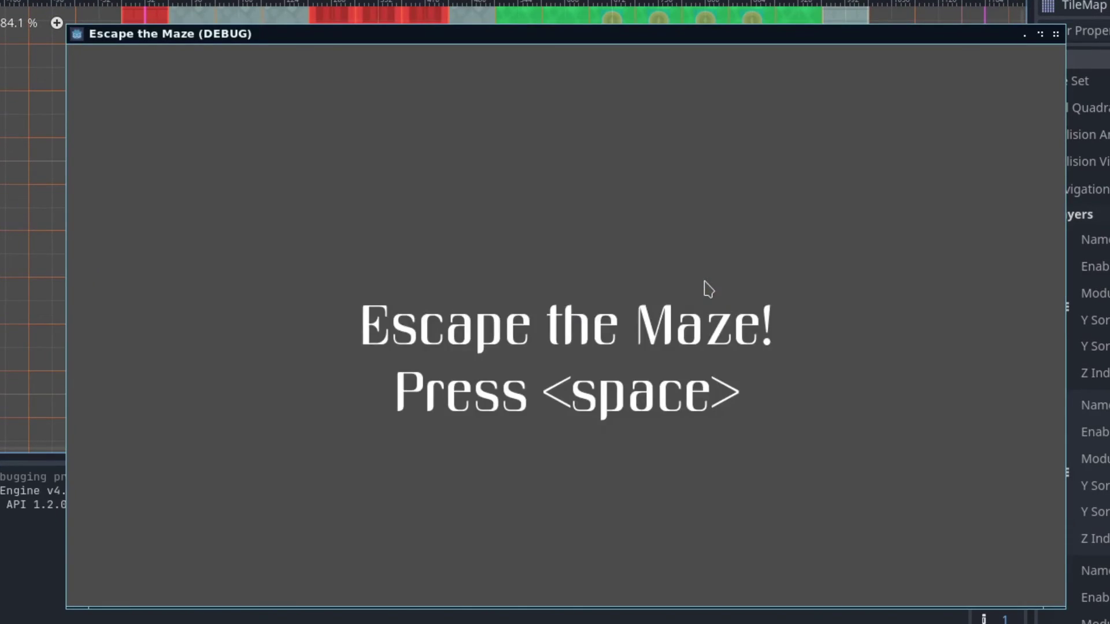
pyautogui.press('space')
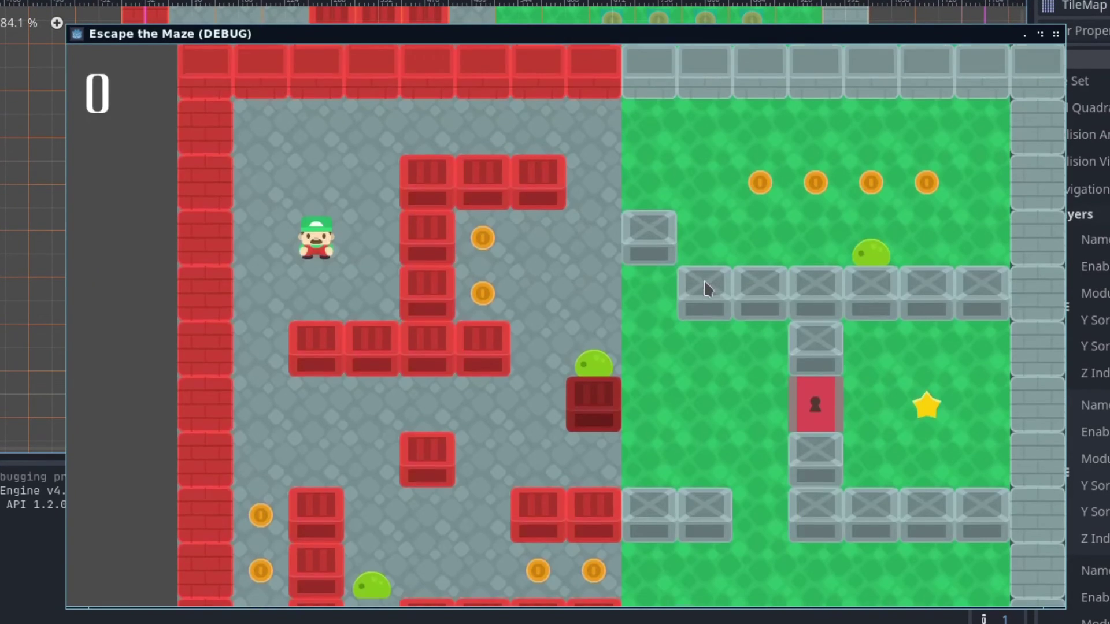
pyautogui.press('Left')
pyautogui.press('Down')
pyautogui.press('Down')
pyautogui.press('Down')
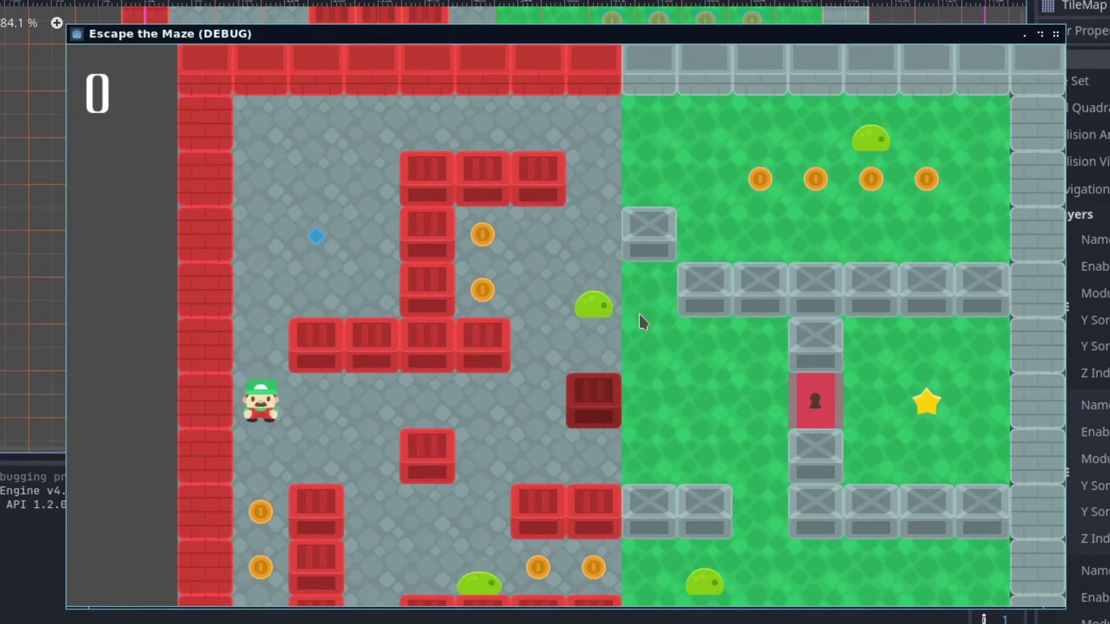
pyautogui.press('Right')
pyautogui.press('Right')
pyautogui.press('Right')
pyautogui.press('Right')
pyautogui.press('Right')
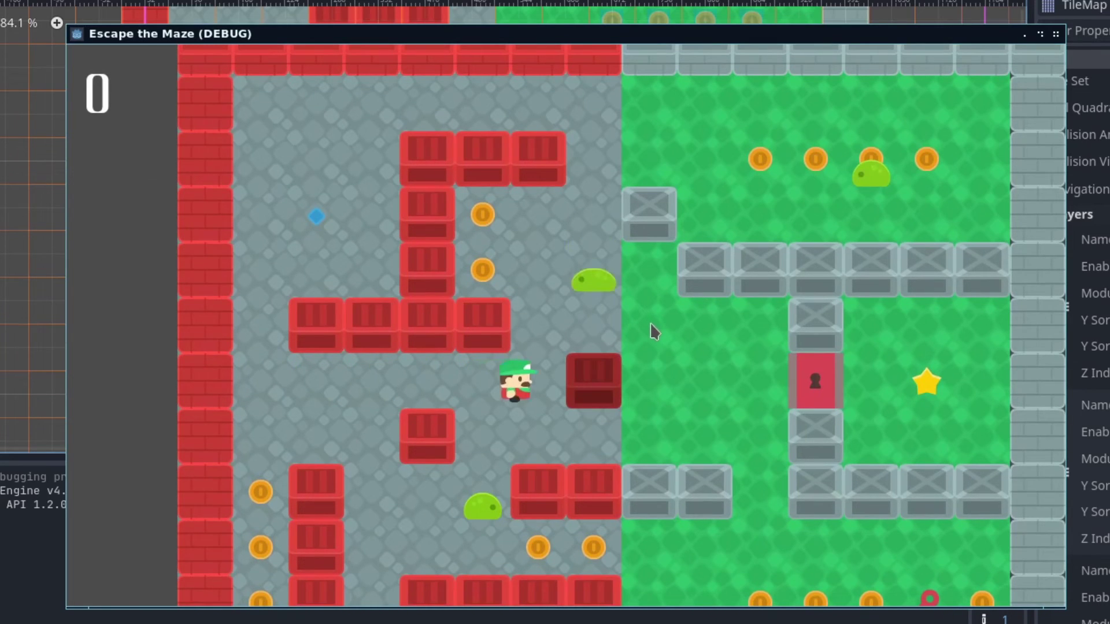
pyautogui.press('Down')
pyautogui.press('Right')
pyautogui.press('Right')
pyautogui.press('Right')
pyautogui.press('Right')
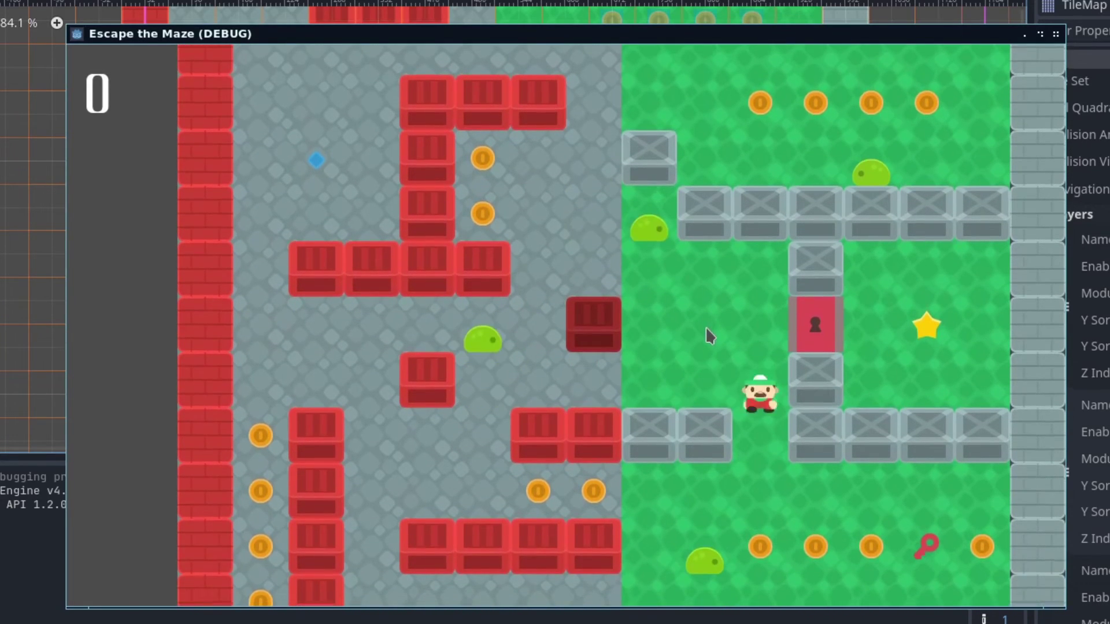
pyautogui.press('Down')
pyautogui.press('Down')
pyautogui.press('Right')
pyautogui.press('Right')
pyautogui.press('Down')
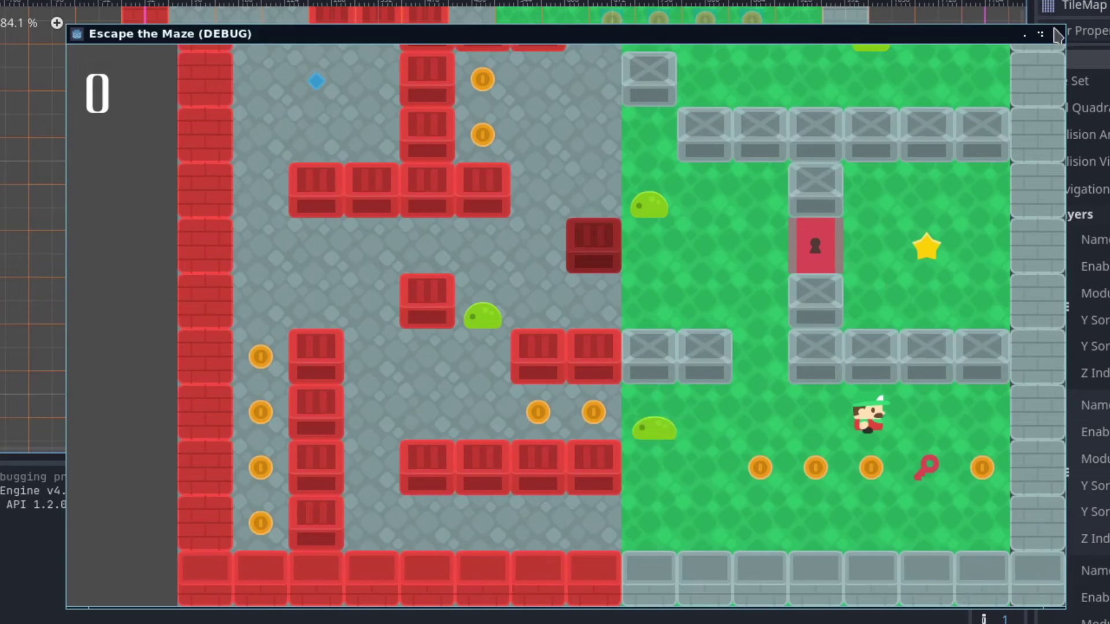
pyautogui.hotkey('alt', 'F4')
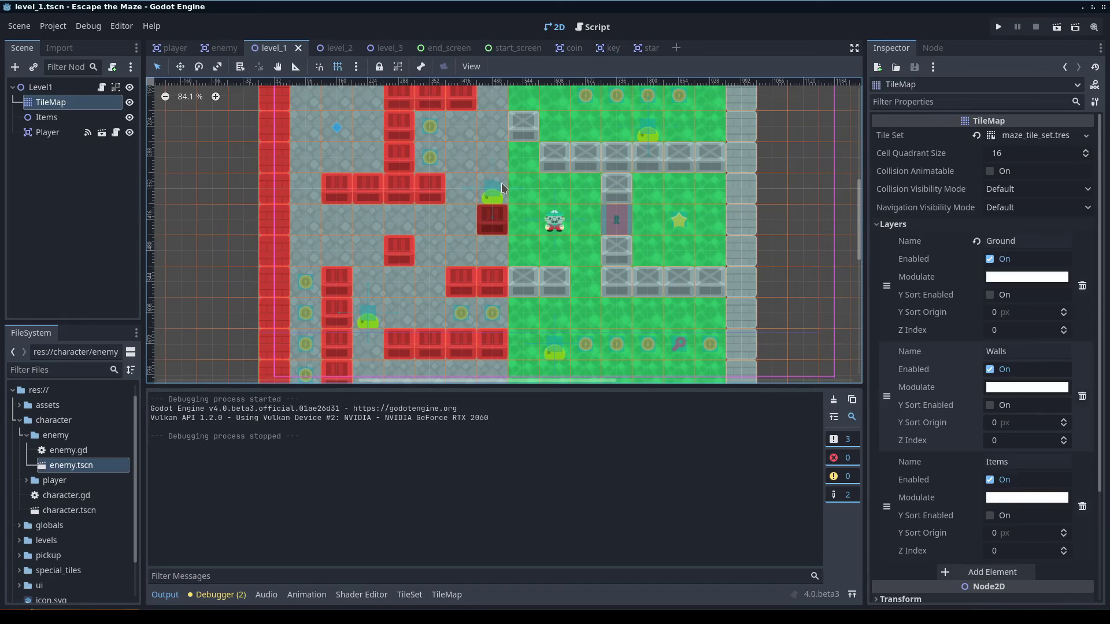
# Switch to the enemy.tscn scene, review enemy.gd twice, and finish on the slime's 2D view
pyautogui.moveTo(502, 187); pyautogui.dragTo(384, 122)
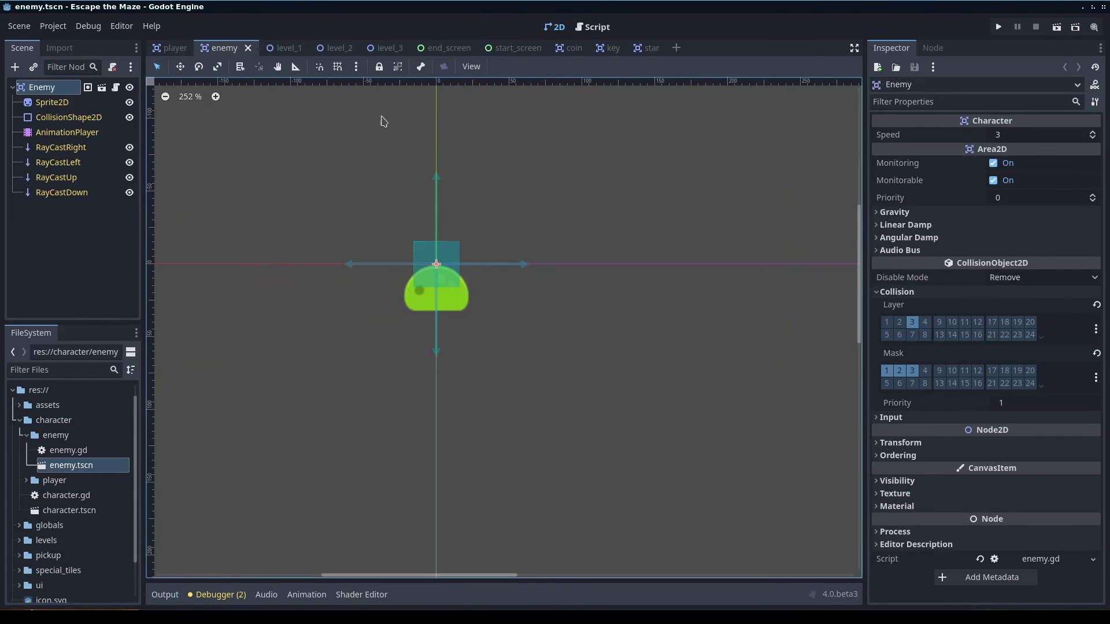
pyautogui.click(594, 27)
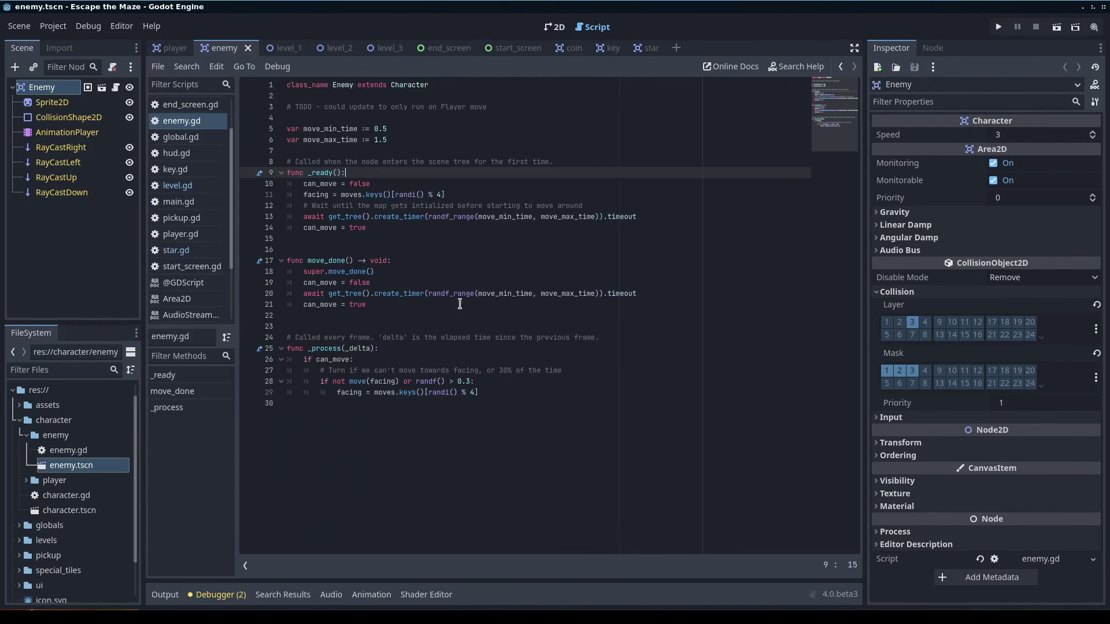
pyautogui.click(546, 27)
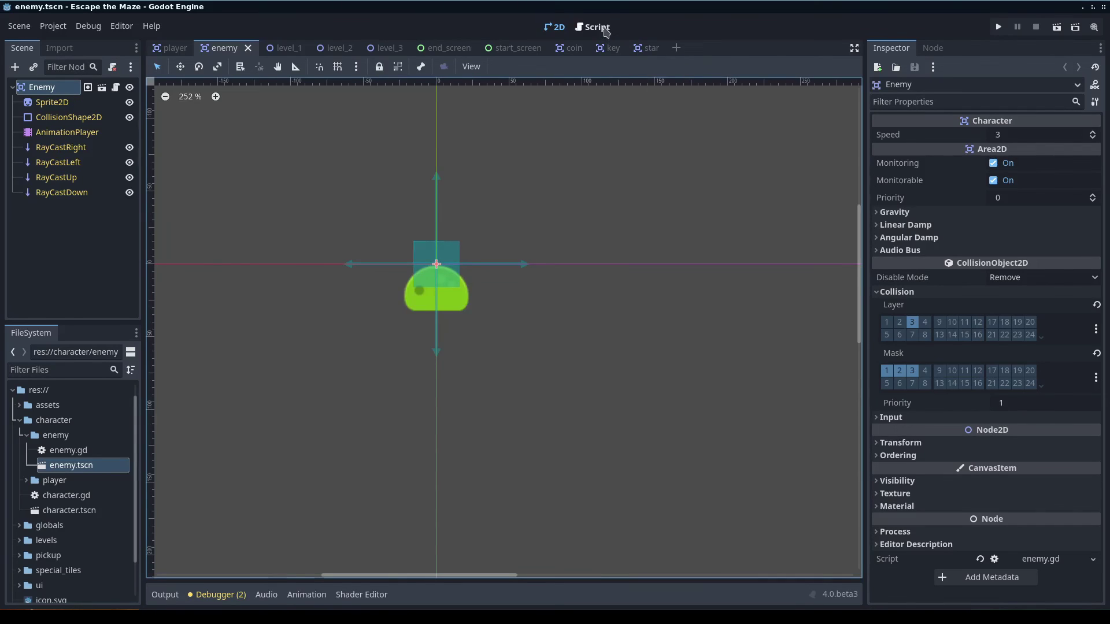
pyautogui.click(595, 27)
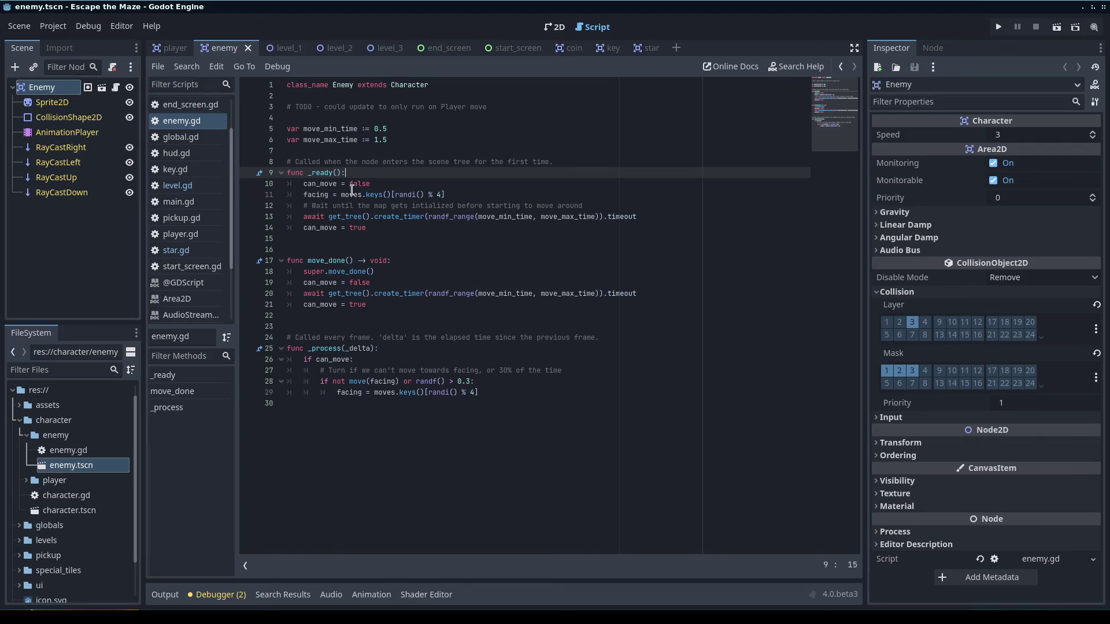
pyautogui.click(554, 28)
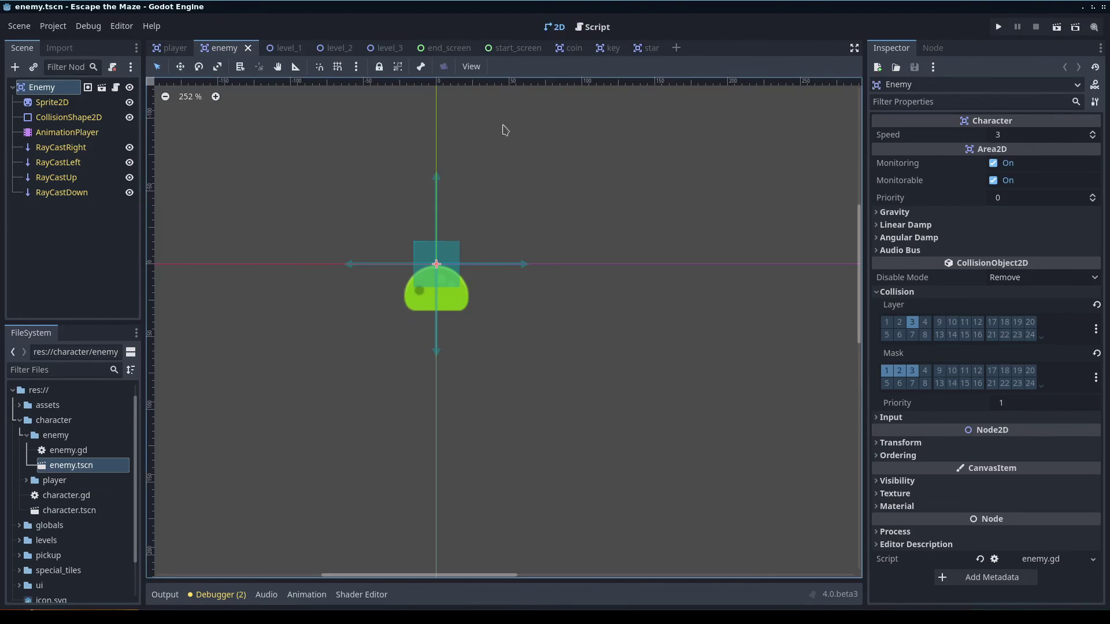